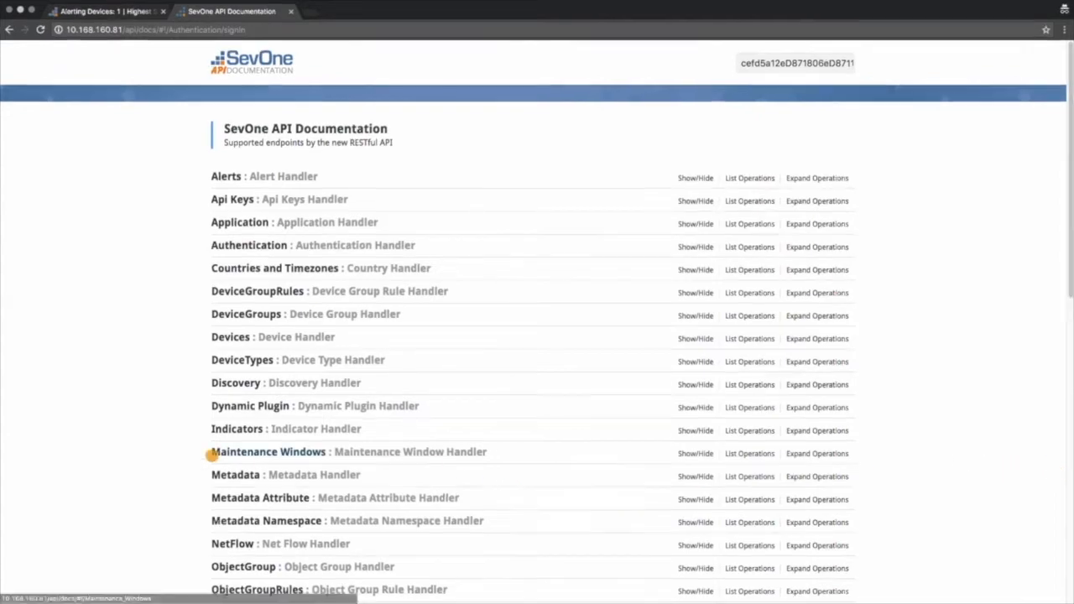
# Open the Maintenance Windows handler and expand the operation that creates a maintenance window associated with devices
pyautogui.click(212, 454)
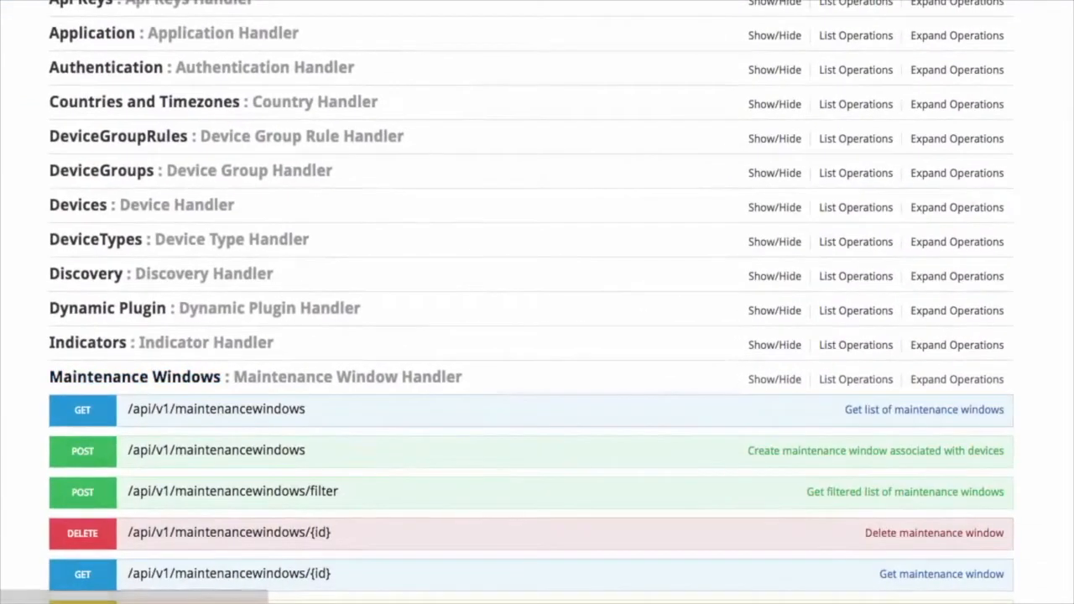
pyautogui.scroll(-3, 537, 302)
pyautogui.scroll(1, 536, 302)
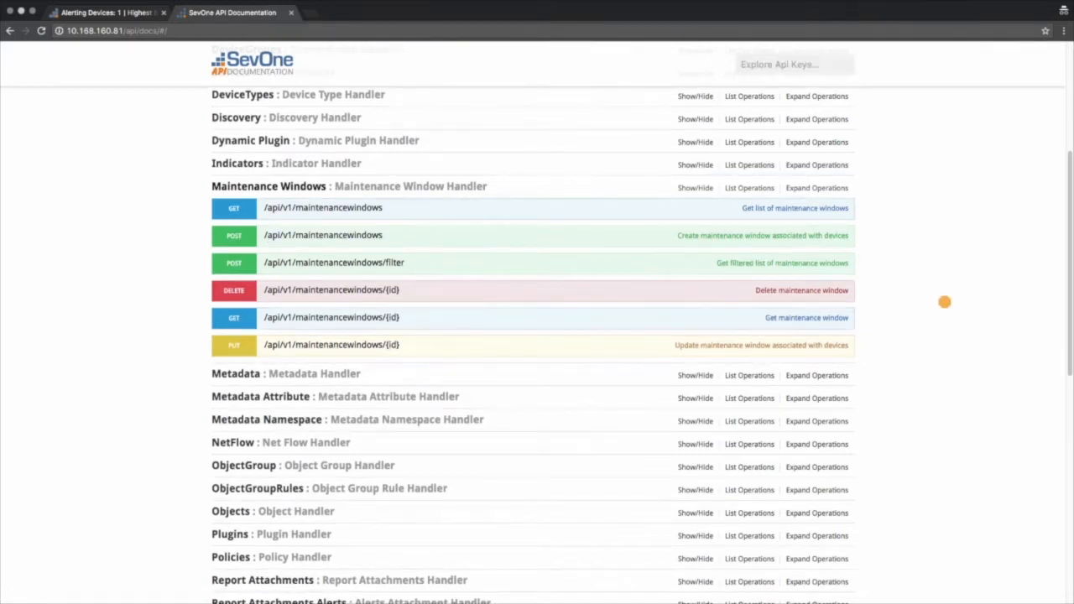
pyautogui.click(258, 233)
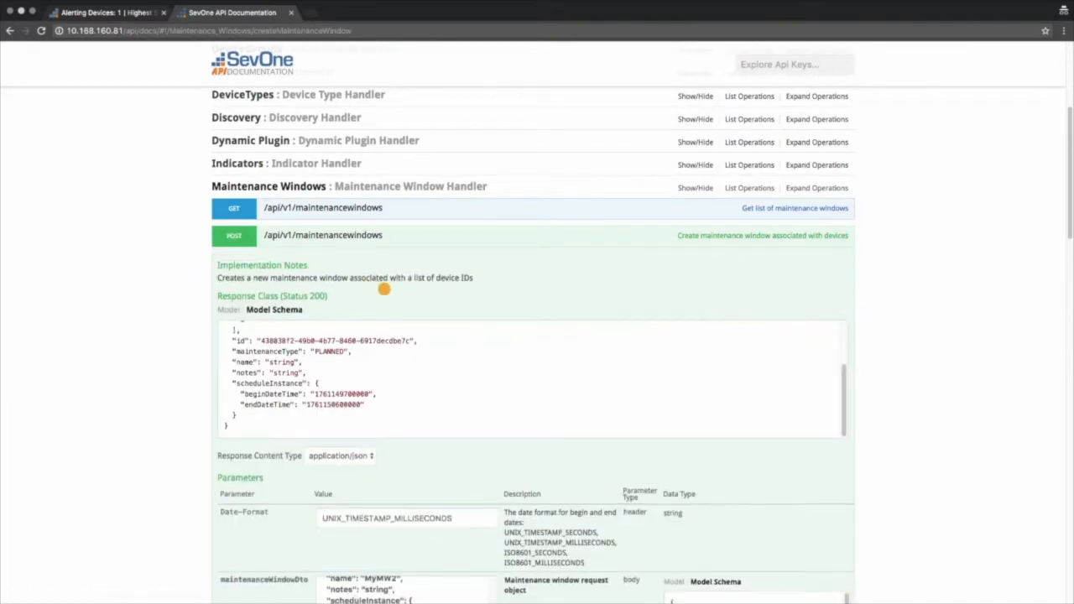
# Examine the create operation's model schema and the maintenanceWindowDto request body, including its actions, device IDs, name and schedule
pyautogui.scroll(-5, 755, 412)
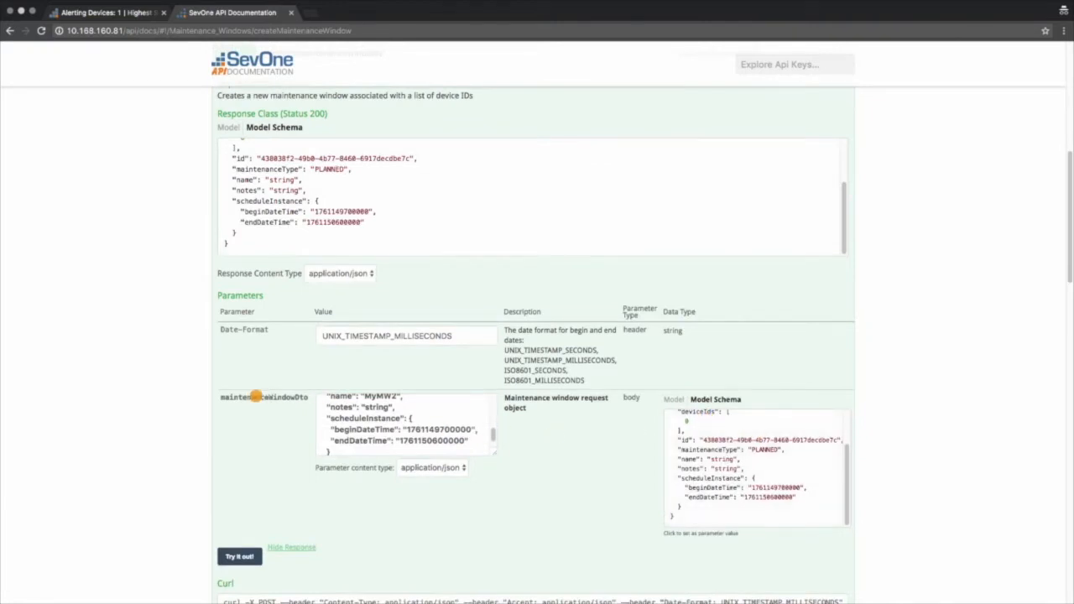
pyautogui.scroll(3, 334, 411)
pyautogui.scroll(2, 334, 411)
pyautogui.scroll(1, 275, 398)
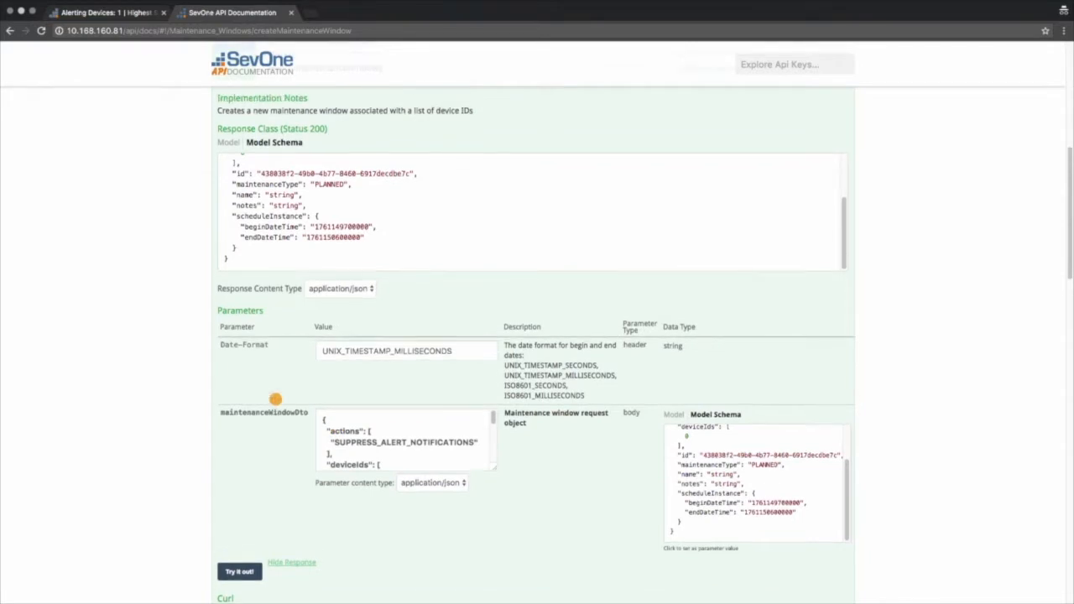
pyautogui.moveTo(841, 233); pyautogui.dragTo(843, 189)
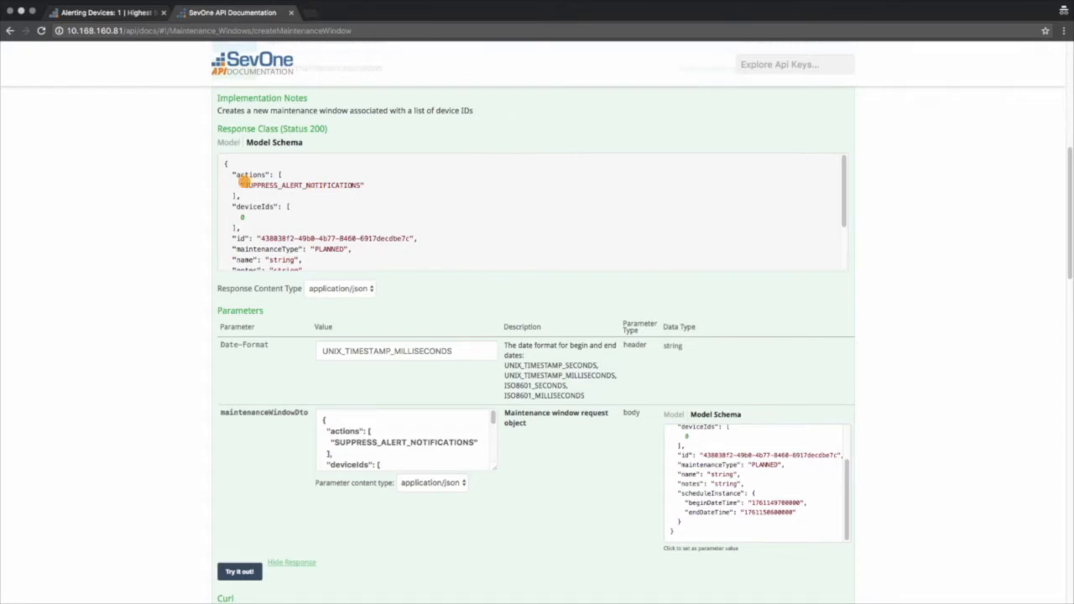
pyautogui.scroll(-2, 372, 447)
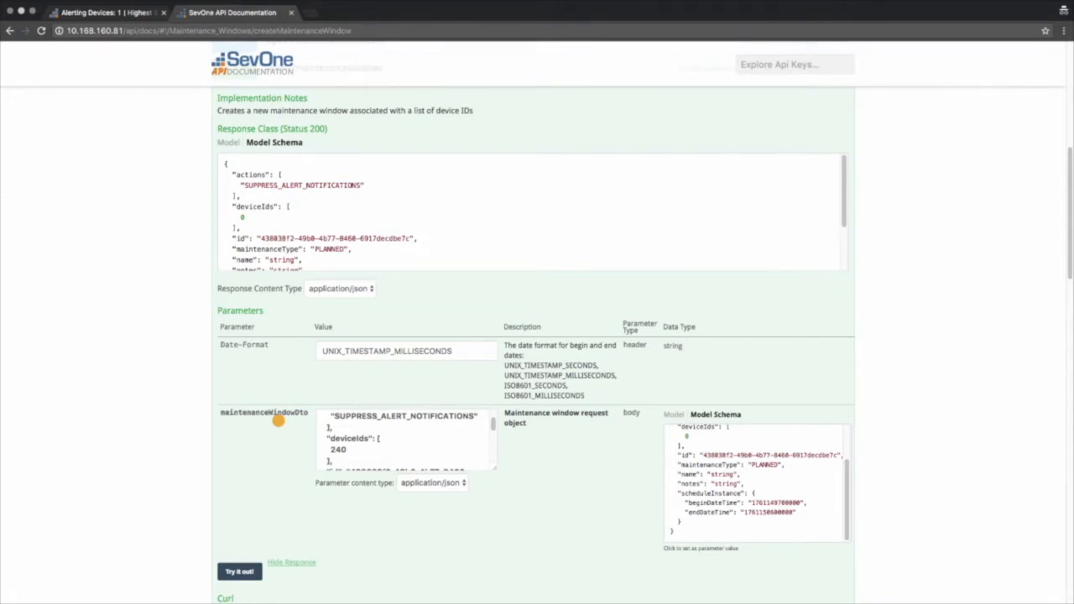
pyautogui.scroll(-5, 364, 453)
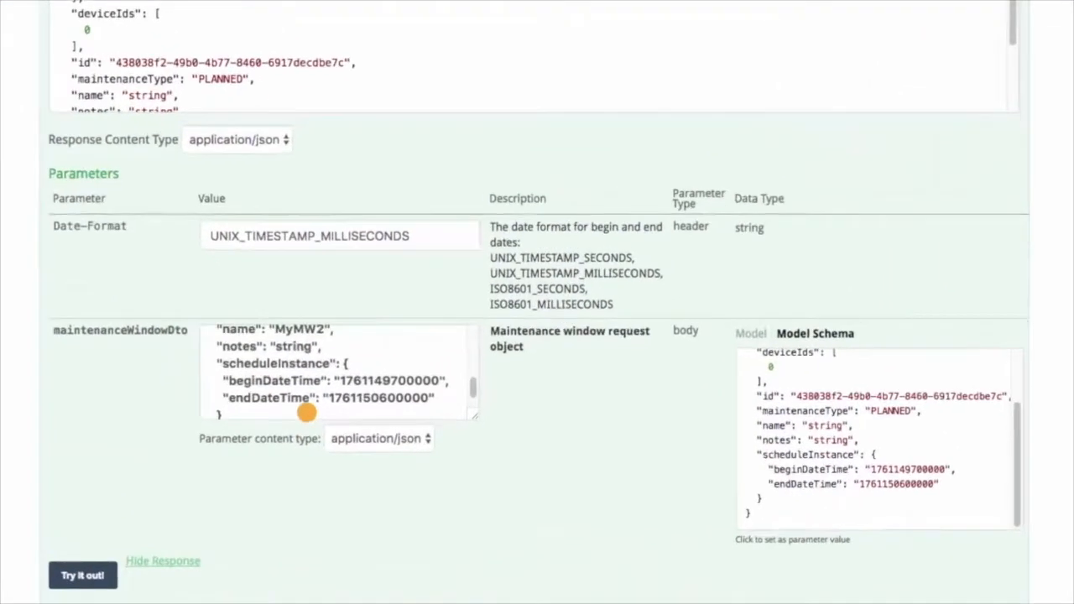
pyautogui.scroll(5, 302, 402)
pyautogui.scroll(-3, 332, 382)
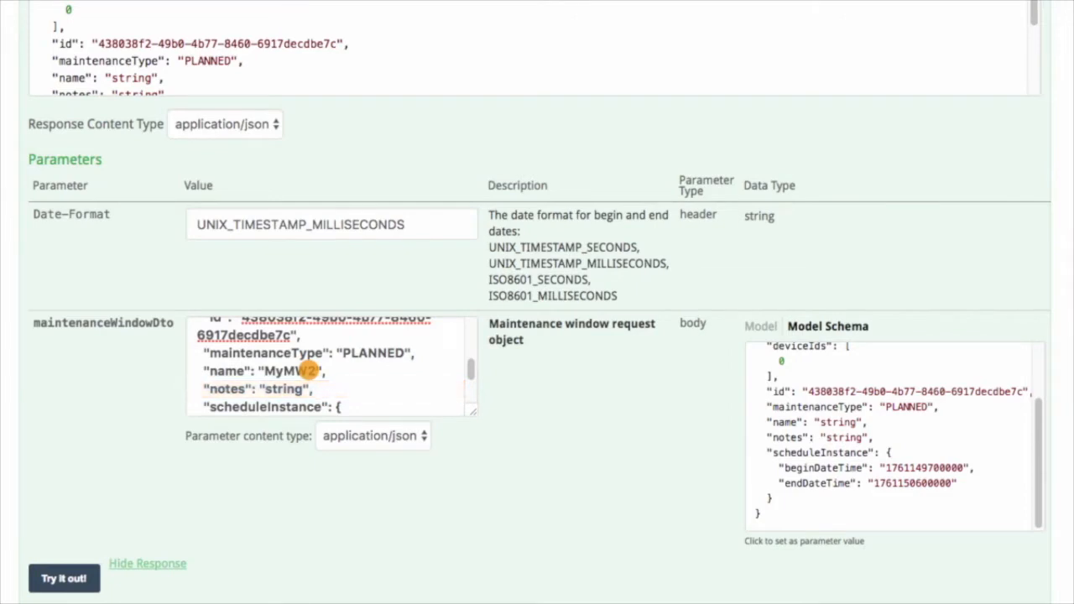
pyautogui.scroll(-2, 307, 370)
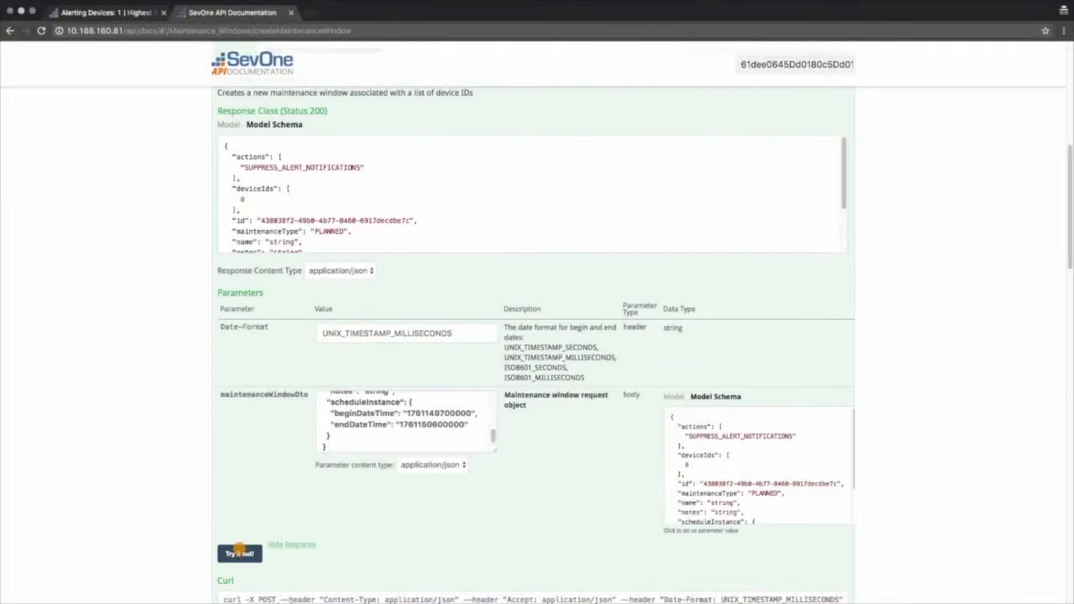
# Send the create request for the planned maintenance window MyMW2 on device 240 and review the response
pyautogui.scroll(-5, 145, 470)
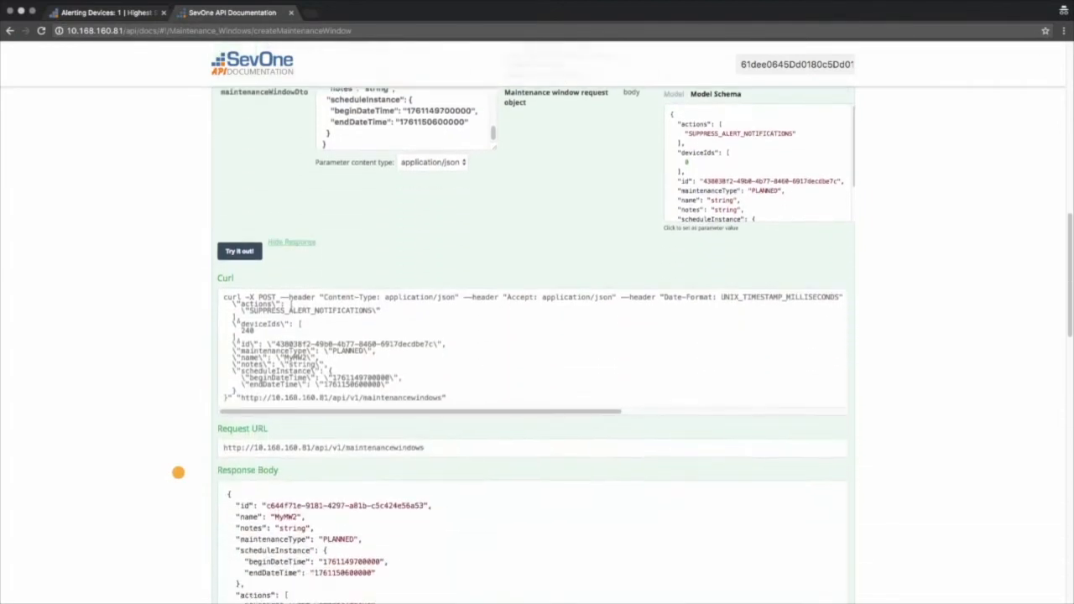
pyautogui.scroll(-3, 177, 472)
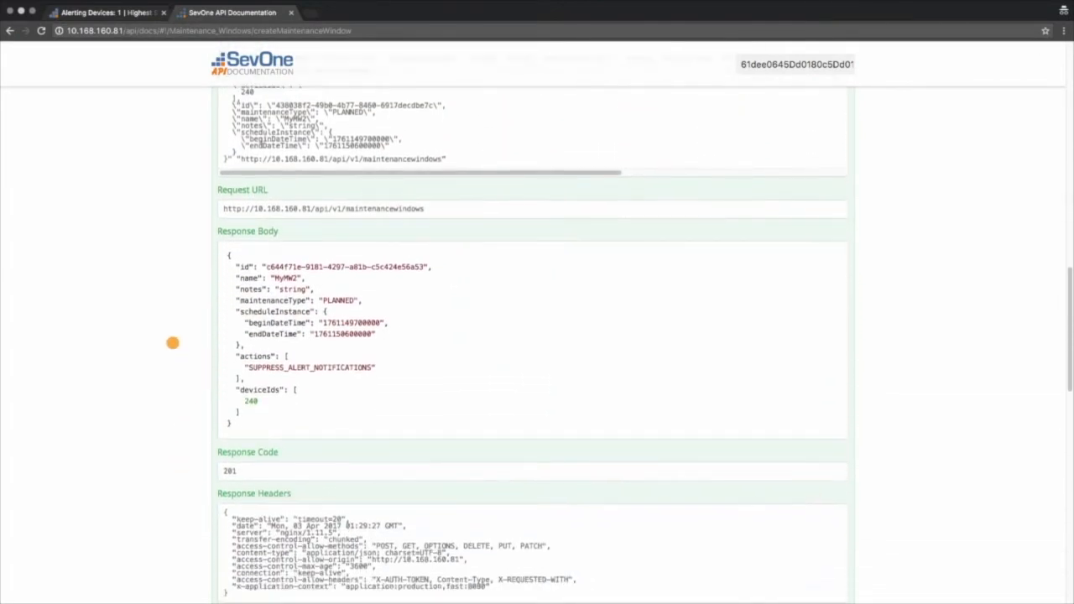
pyautogui.scroll(-1, 172, 342)
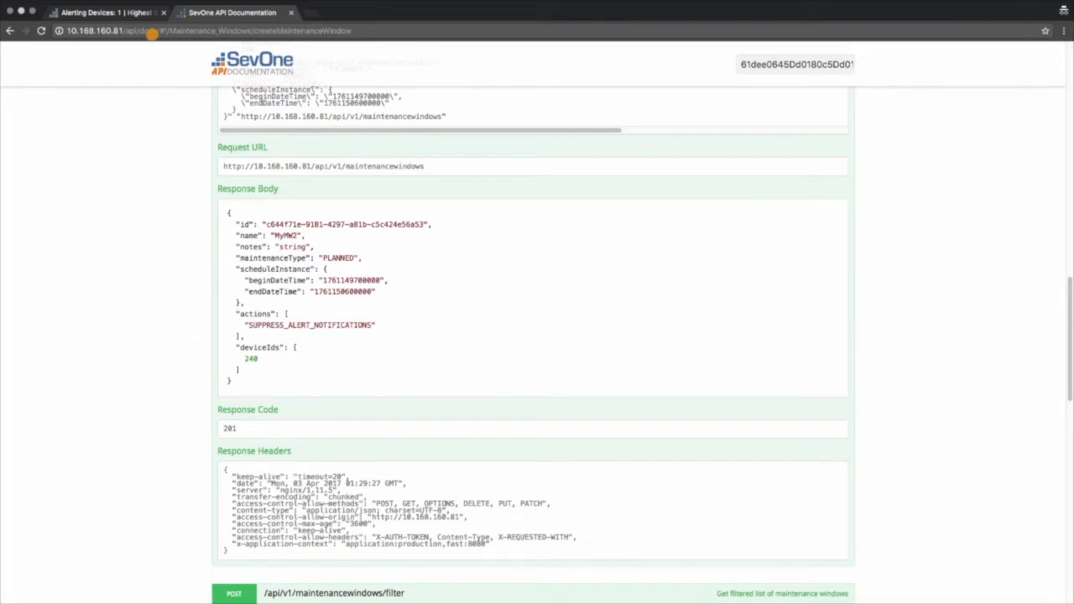
# Switch to the Maintenance Window Manager, refresh its list and check the MyMW2 entry
pyautogui.click(139, 12)
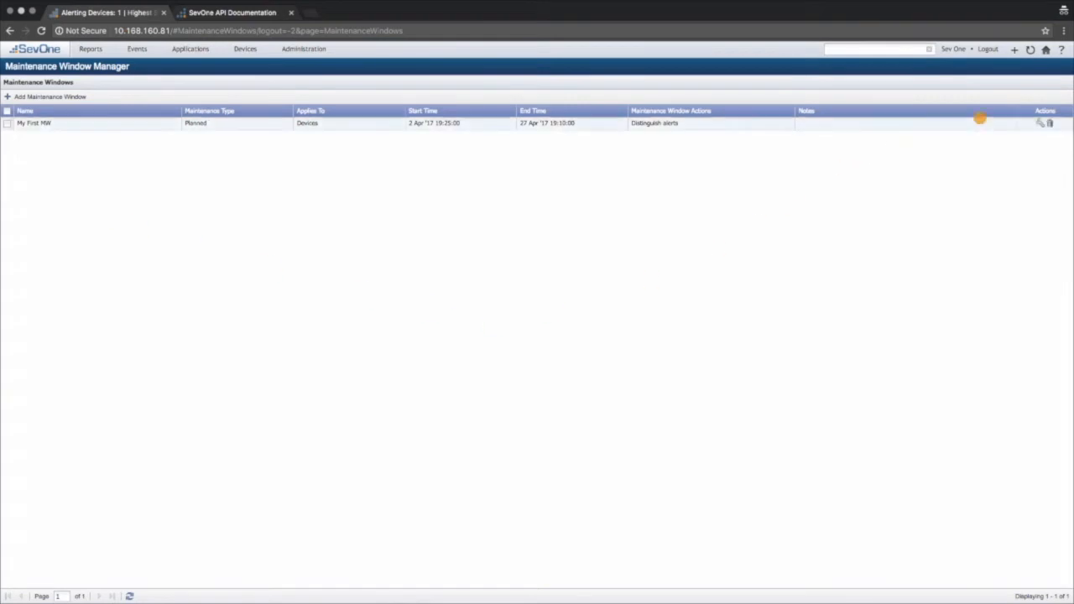
pyautogui.click(1030, 50)
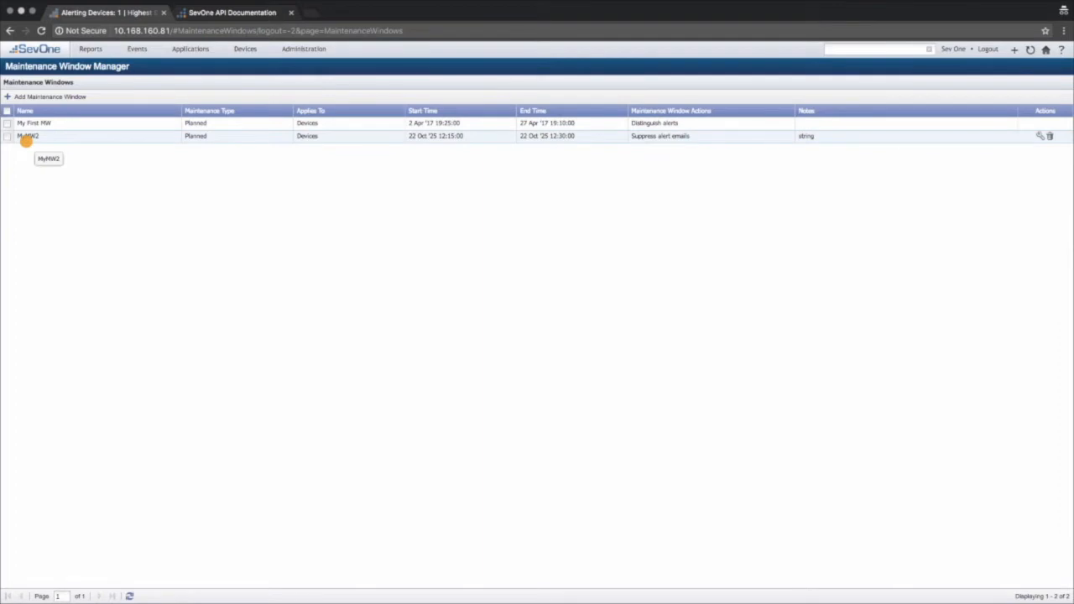
pyautogui.click(162, 138)
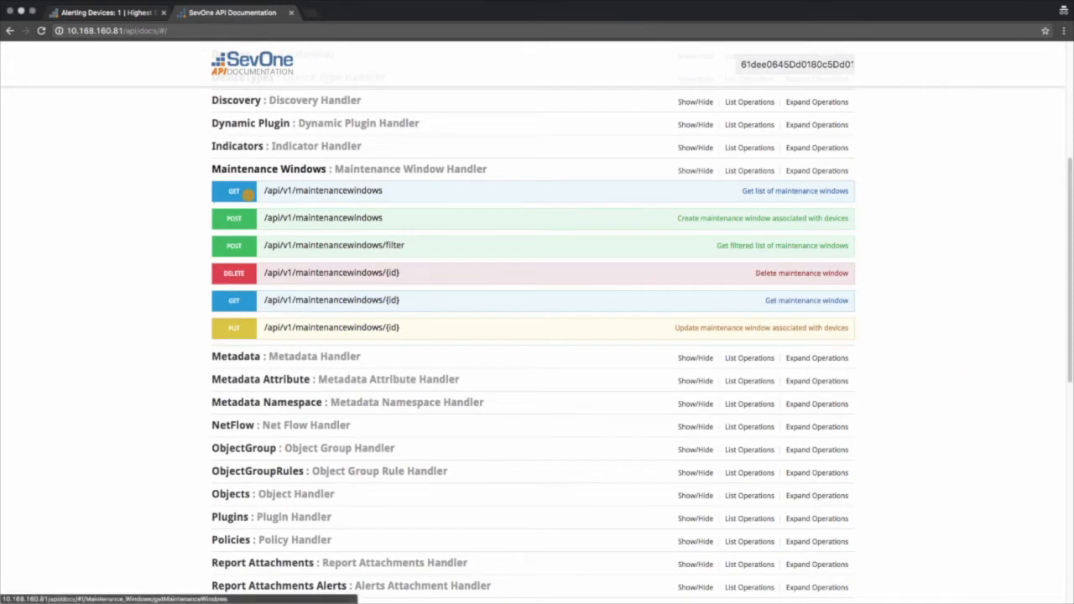
# In the API documentation, expand the operation that lists maintenance windows and send the request with its default parameters
pyautogui.click(235, 191)
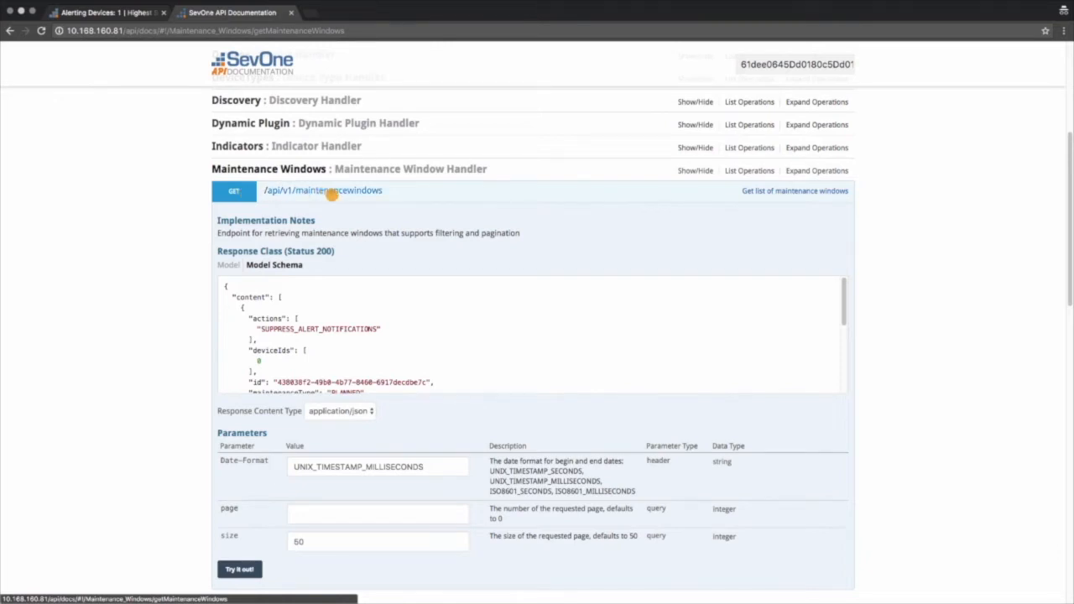
pyautogui.scroll(-1, 865, 328)
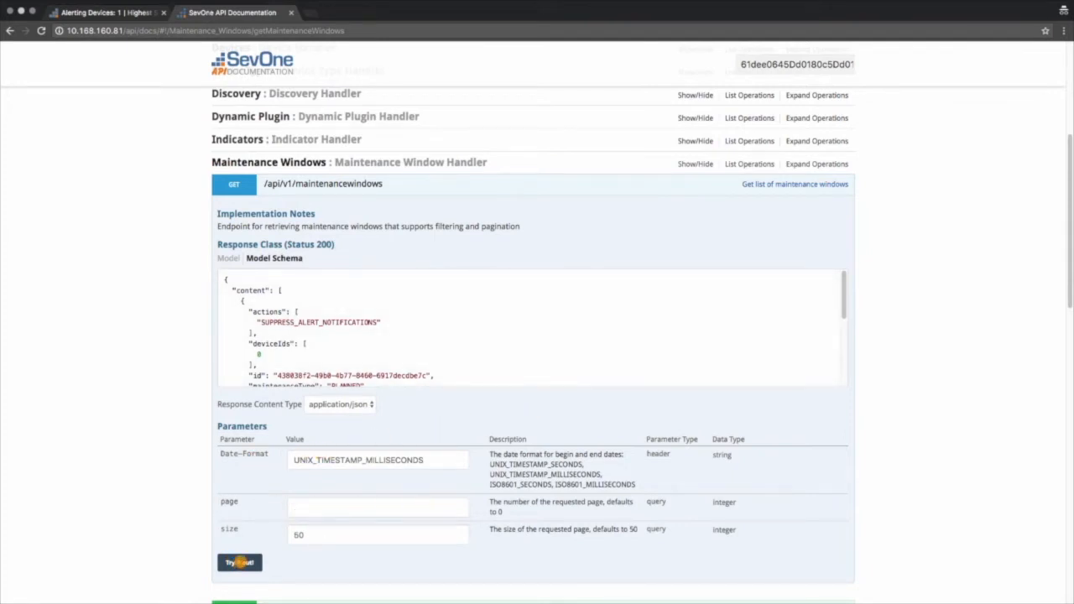
pyautogui.click(239, 562)
pyautogui.scroll(-1, 185, 514)
pyautogui.scroll(-5, 186, 514)
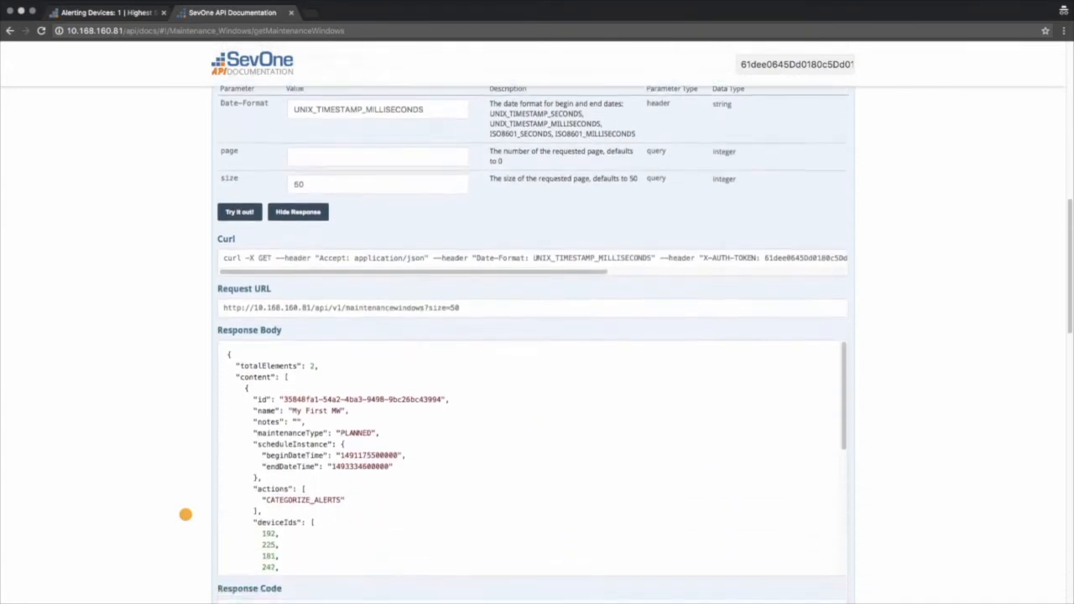
# Review the list response body and copy the ID of the maintenance window My First MW
pyautogui.scroll(-3, 185, 514)
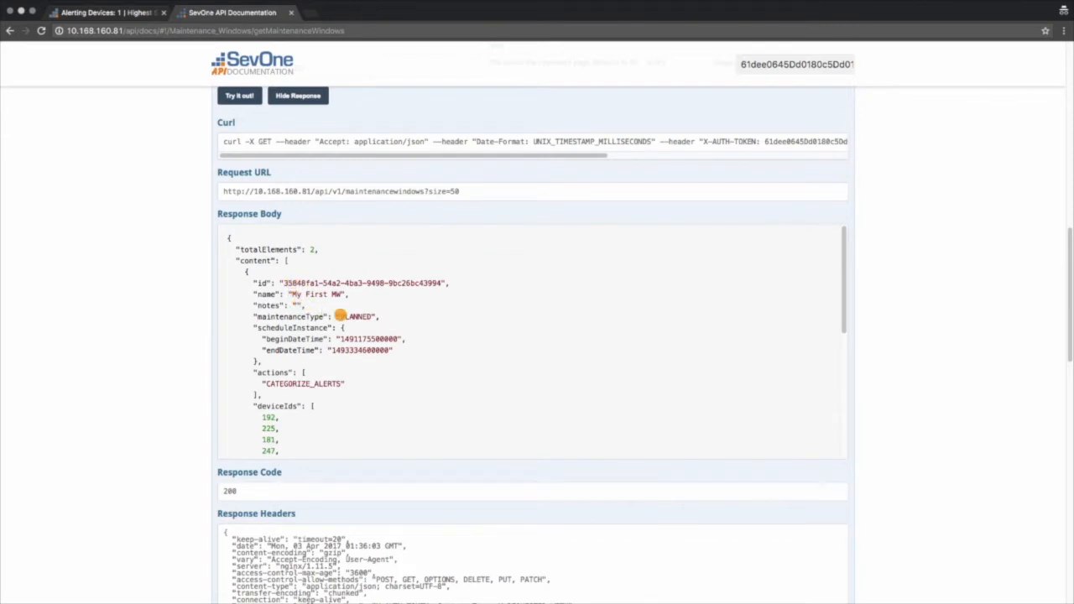
pyautogui.scroll(-1, 328, 351)
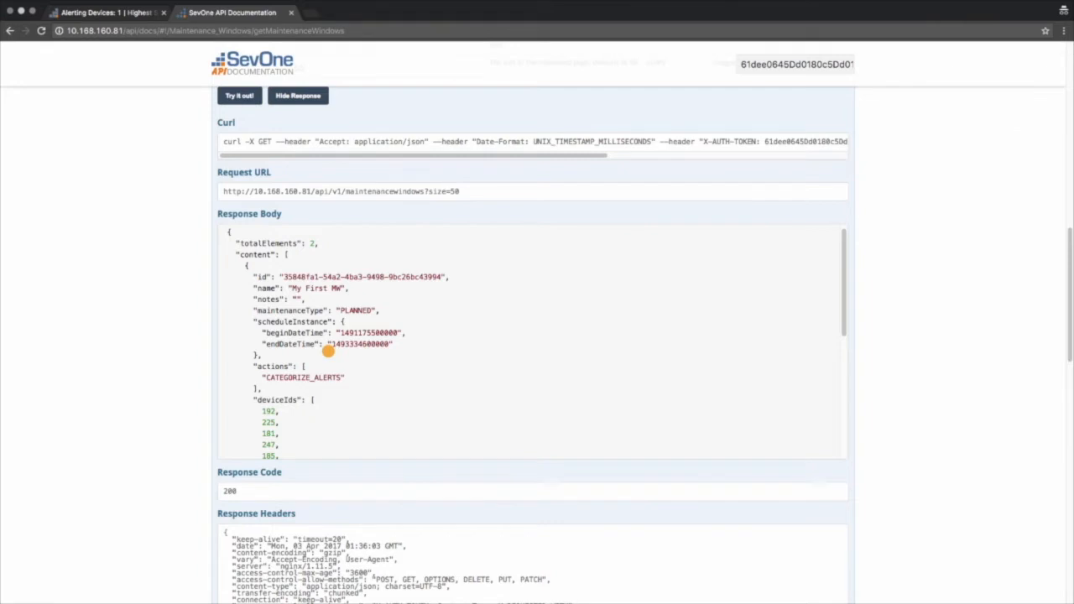
pyautogui.moveTo(285, 277); pyautogui.dragTo(441, 280)
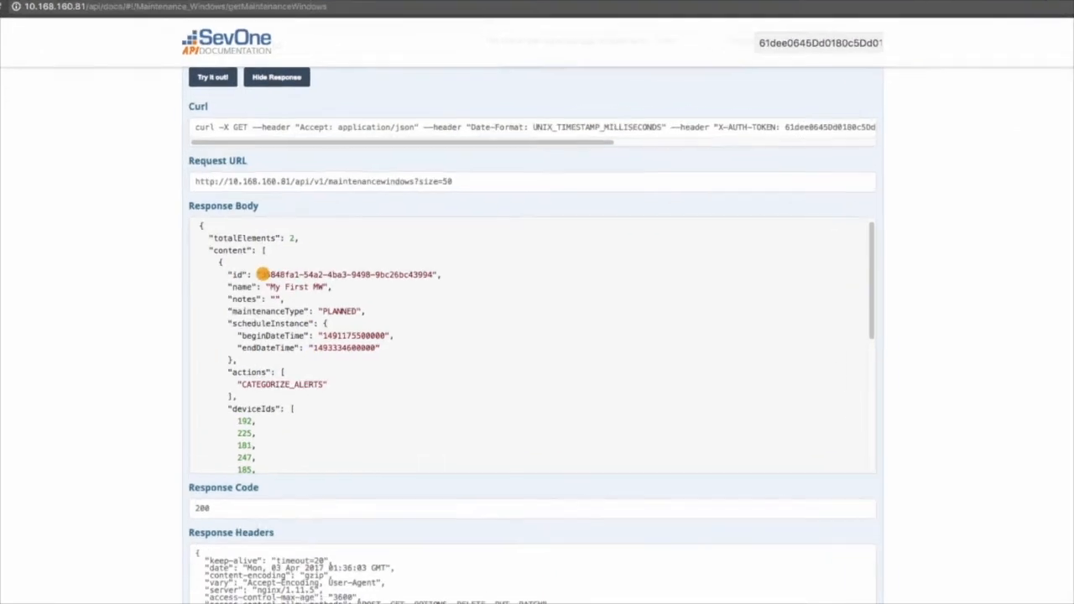
pyautogui.moveTo(380, 267); pyautogui.dragTo(373, 260)
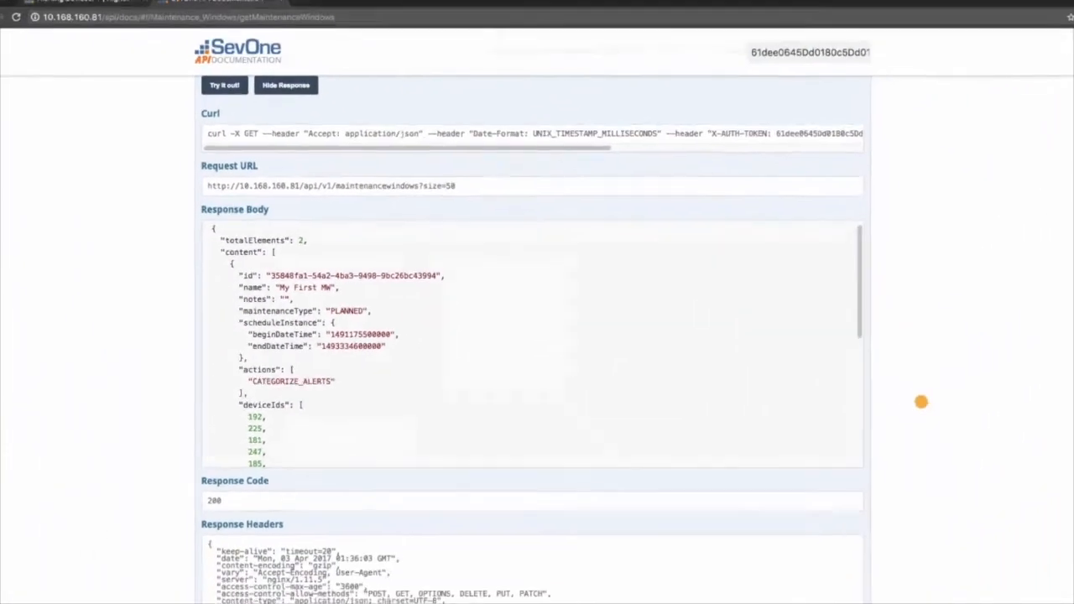
# Collapse the list operation and expand the operation that gets a single maintenance window by ID
pyautogui.scroll(3, 899, 395)
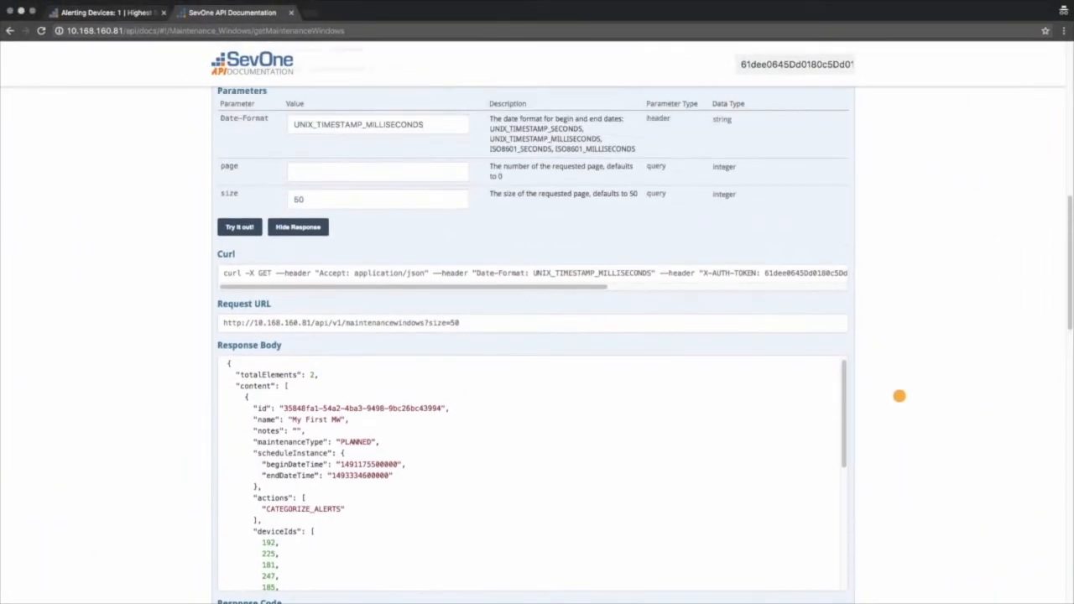
pyautogui.scroll(8, 899, 395)
pyautogui.click(235, 189)
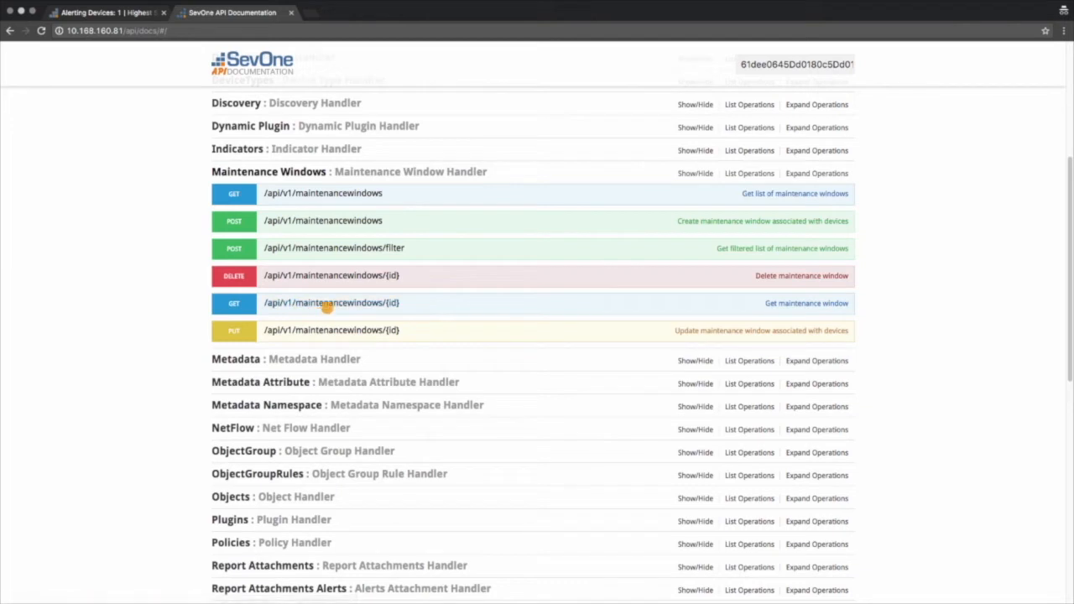
pyautogui.click(328, 302)
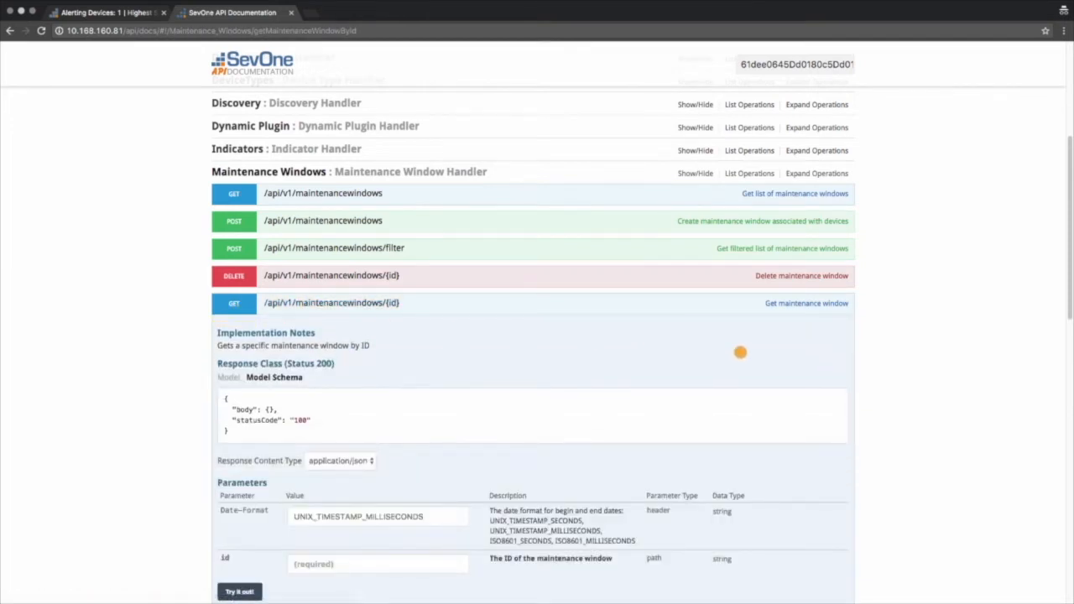
# Paste the copied maintenance window ID as the required id parameter, send the request and view its response
pyautogui.scroll(-1, 898, 448)
pyautogui.scroll(-3, 898, 449)
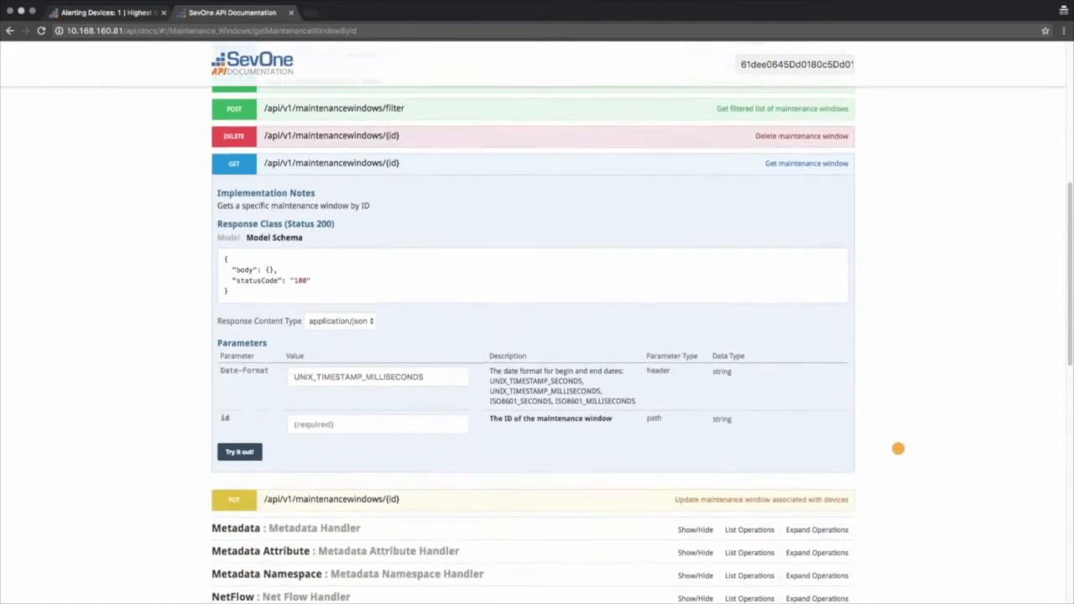
pyautogui.click(292, 423)
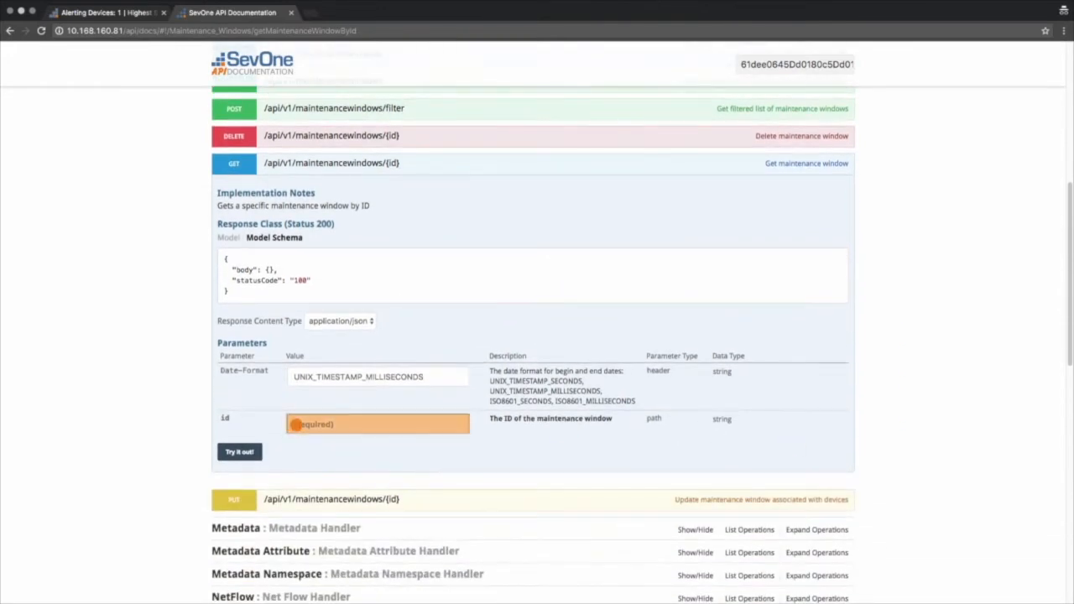
pyautogui.press('super+v')
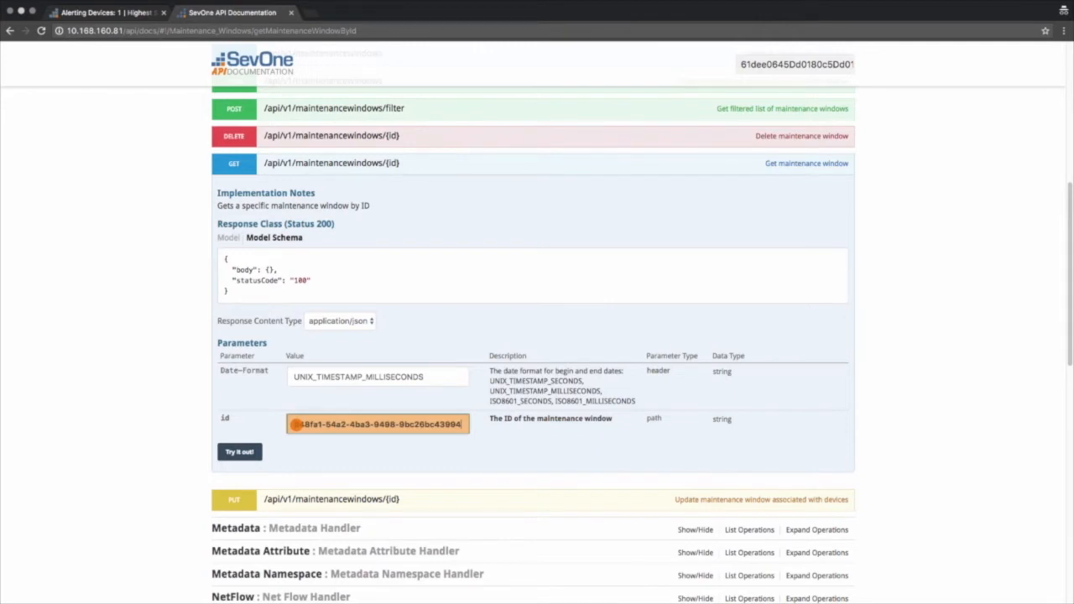
pyautogui.click(239, 452)
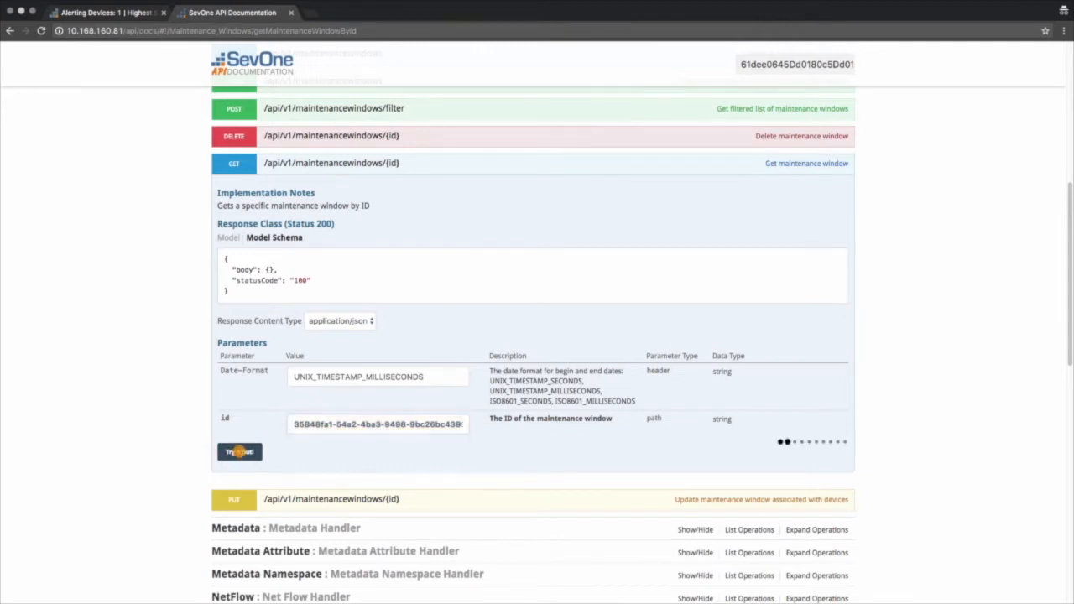
pyautogui.scroll(-3, 163, 509)
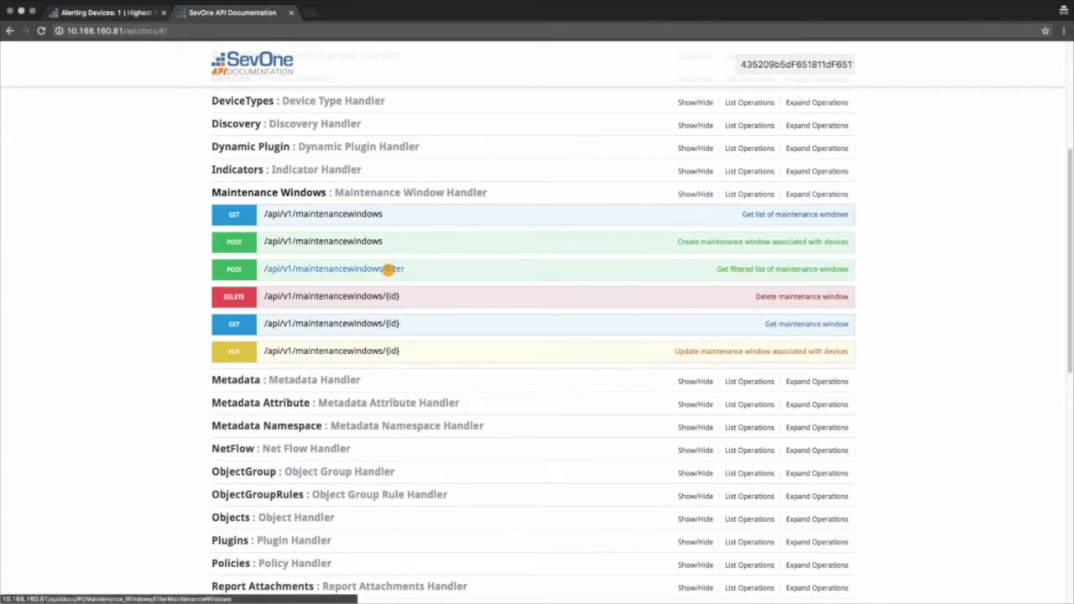
# Expand the filtered list operation for maintenance windows and examine its response schema, parameters and the request filter for MyMW2
pyautogui.click(388, 268)
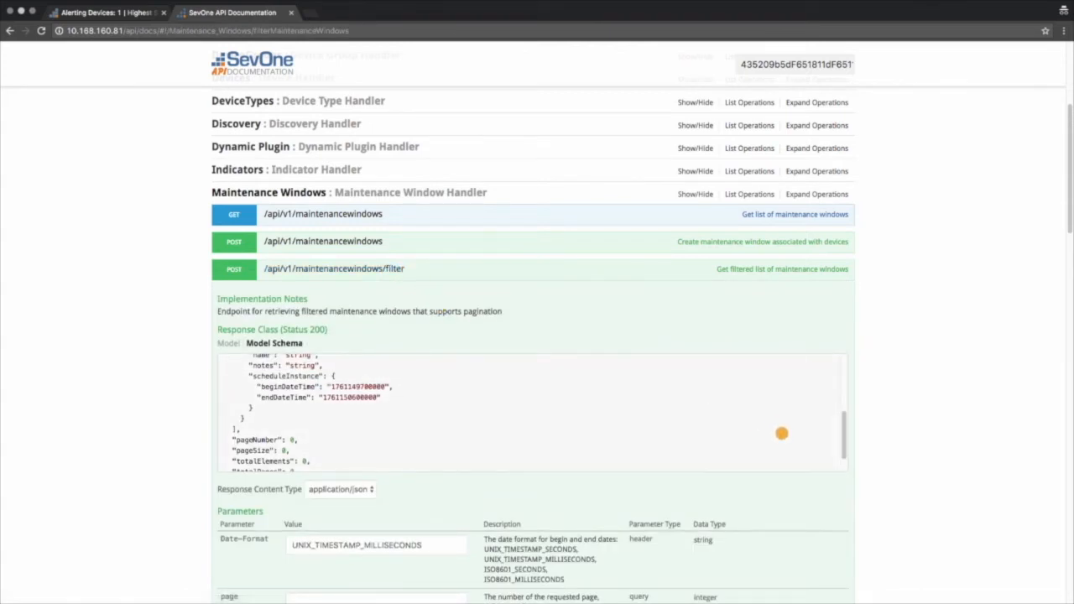
pyautogui.scroll(-3, 803, 455)
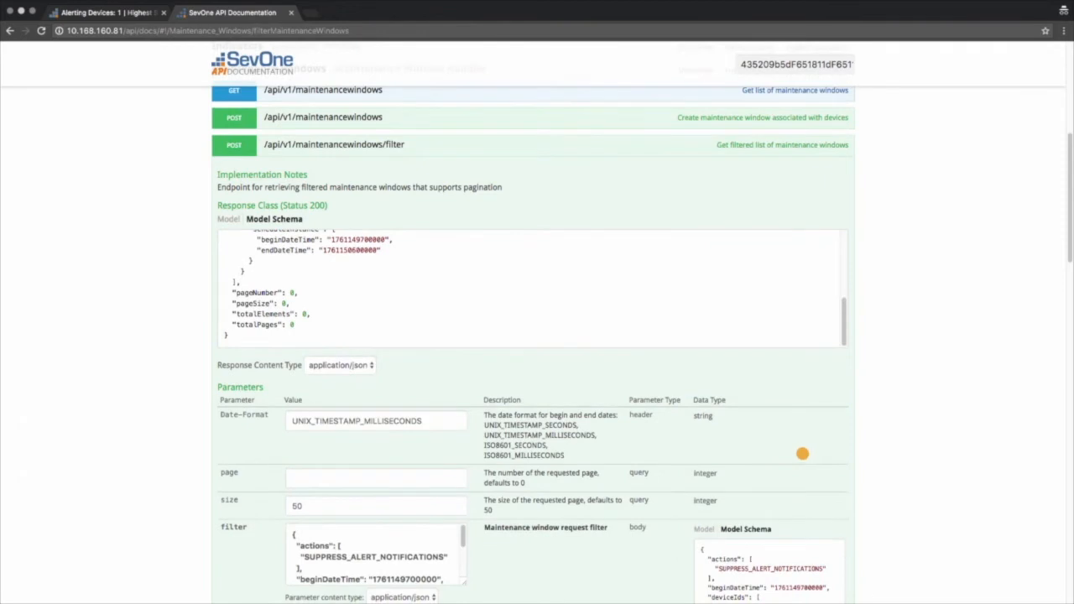
pyautogui.scroll(-5, 802, 453)
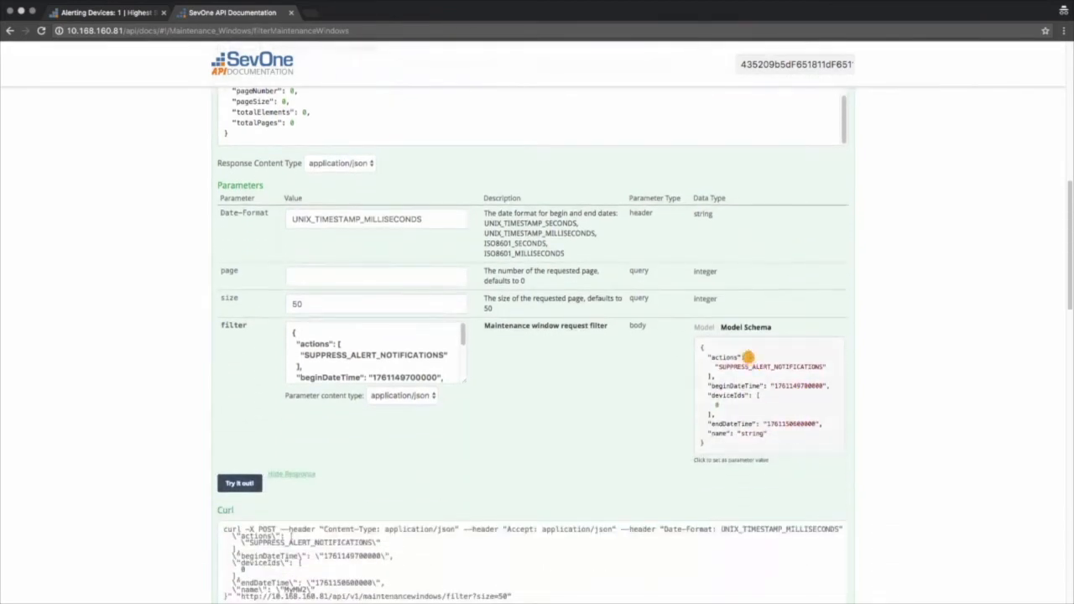
pyautogui.scroll(5, 615, 340)
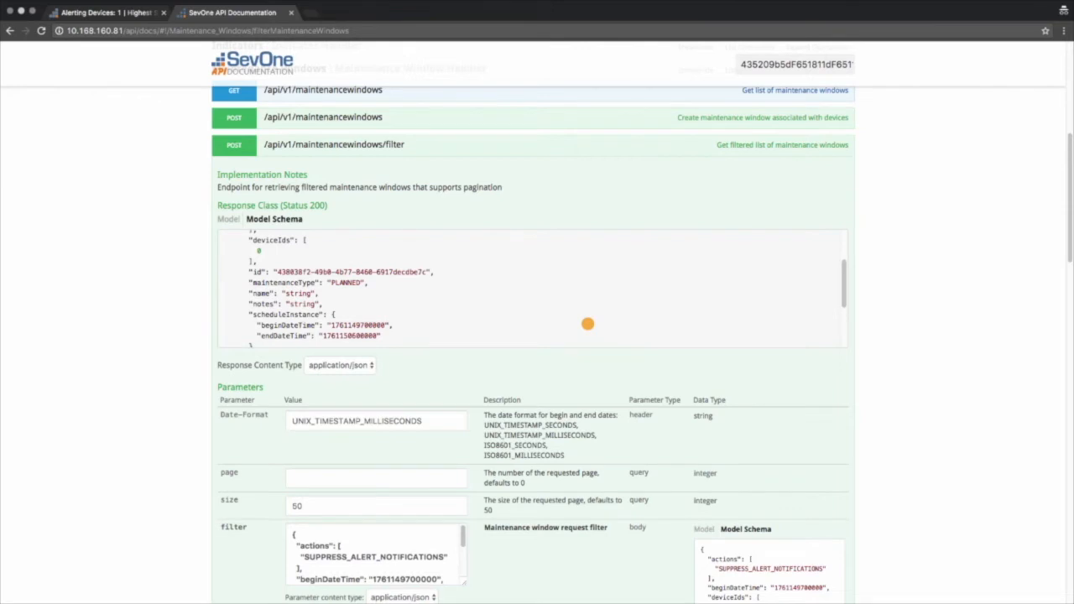
pyautogui.scroll(-3, 276, 438)
pyautogui.click(242, 449)
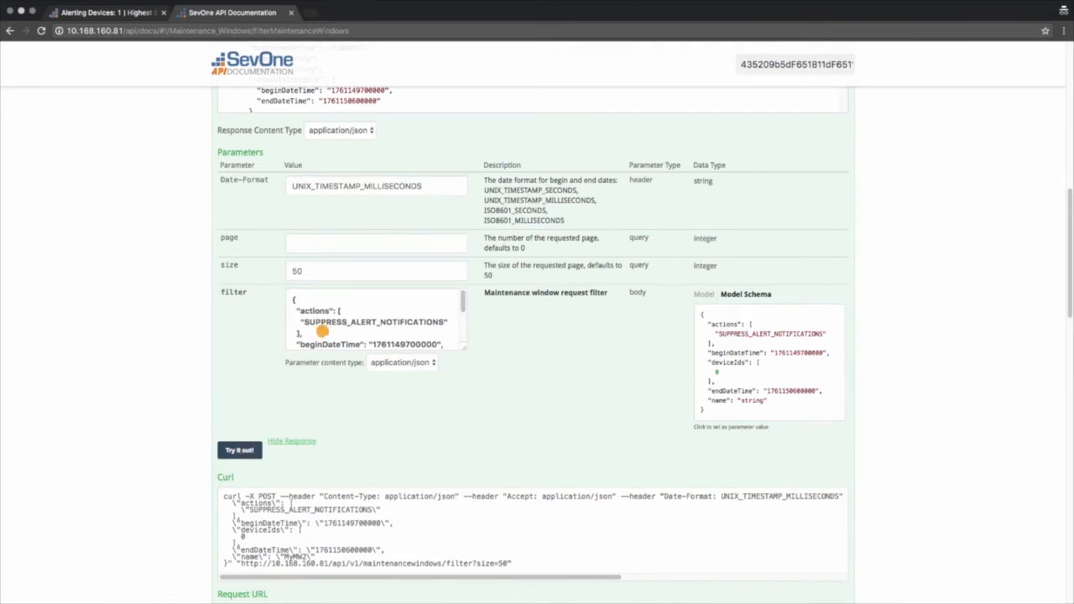
pyautogui.scroll(-3, 321, 332)
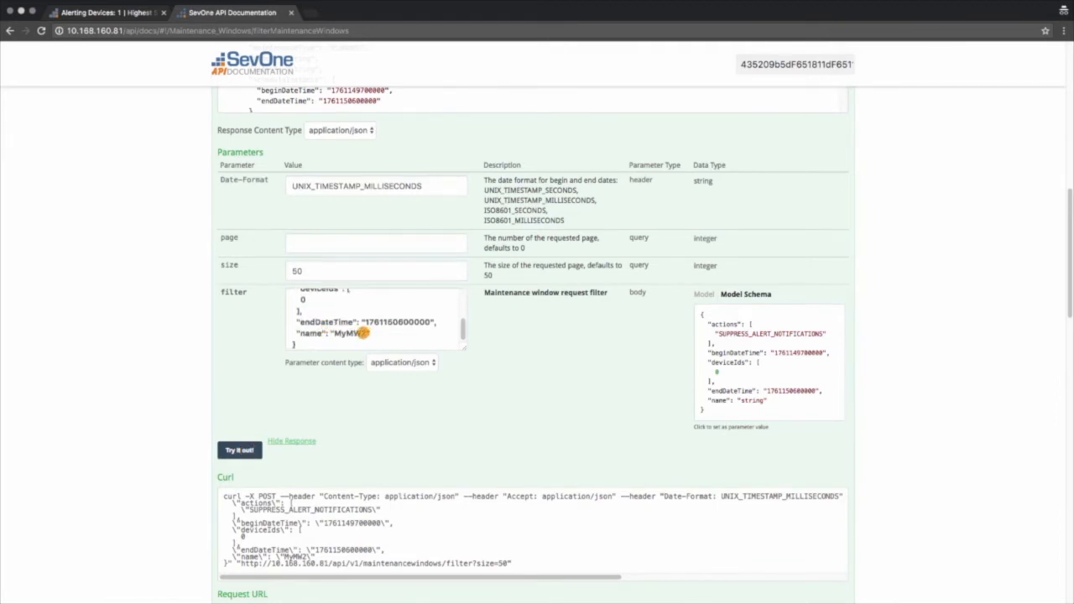
# Switch to the SevOne web interface and open the Maintenance Window Manager to check the existing maintenance windows
pyautogui.click(126, 13)
pyautogui.moveTo(244, 49)
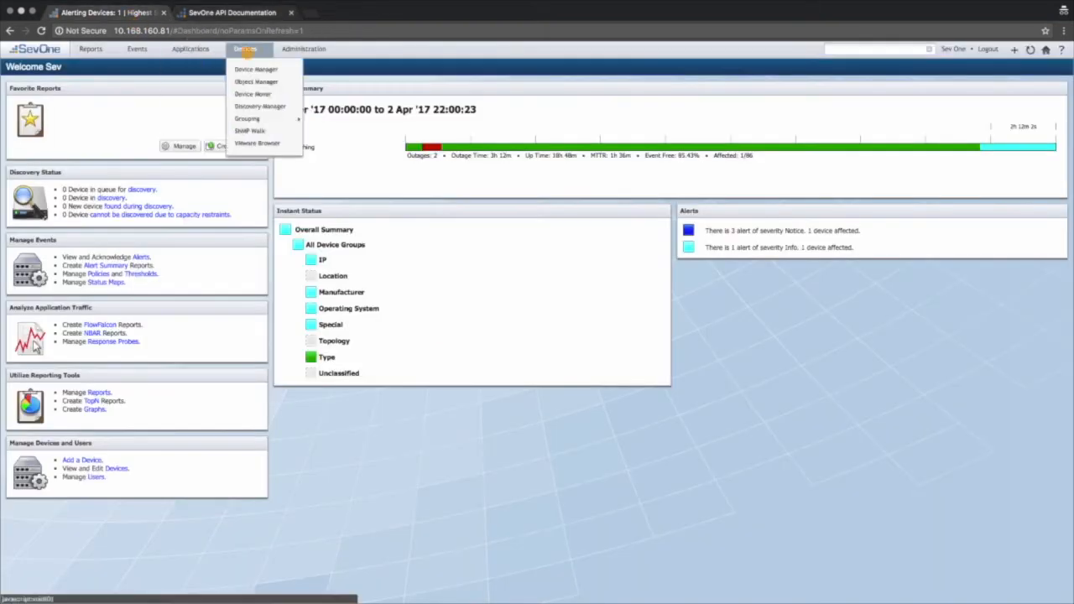
pyautogui.moveTo(289, 49)
pyautogui.click(316, 128)
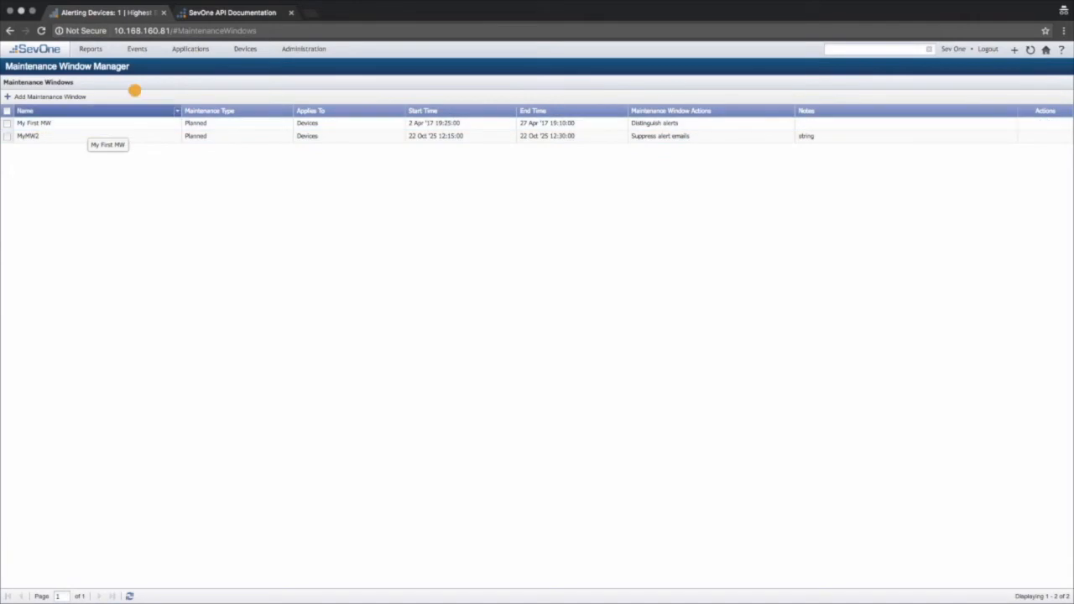
# Return to the API documentation, send the filtered list request for MyMW2 and view its response
pyautogui.click(226, 12)
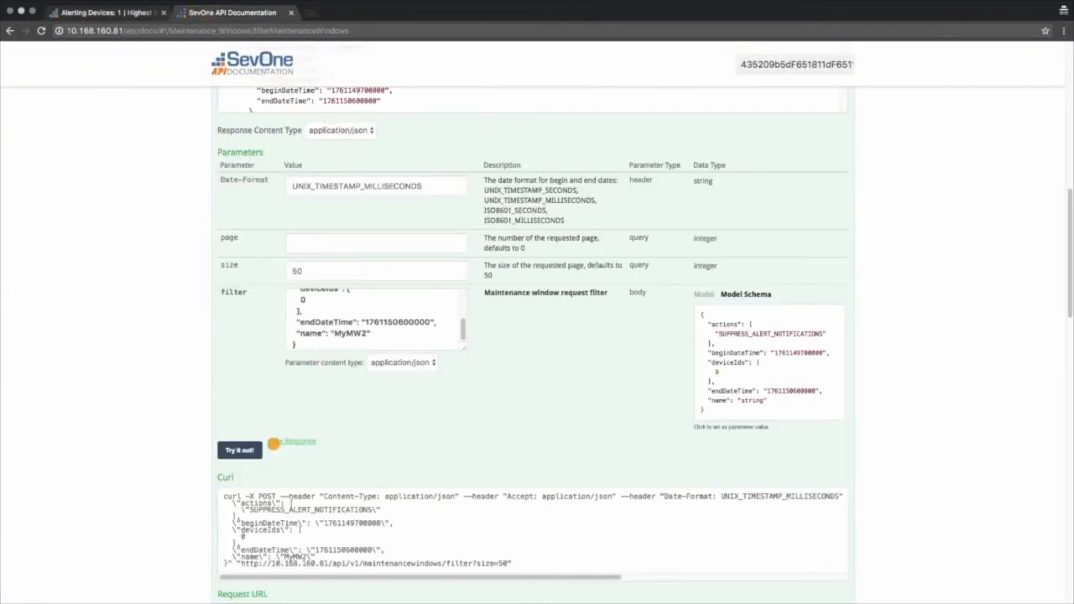
pyautogui.click(240, 450)
pyautogui.scroll(-5, 210, 462)
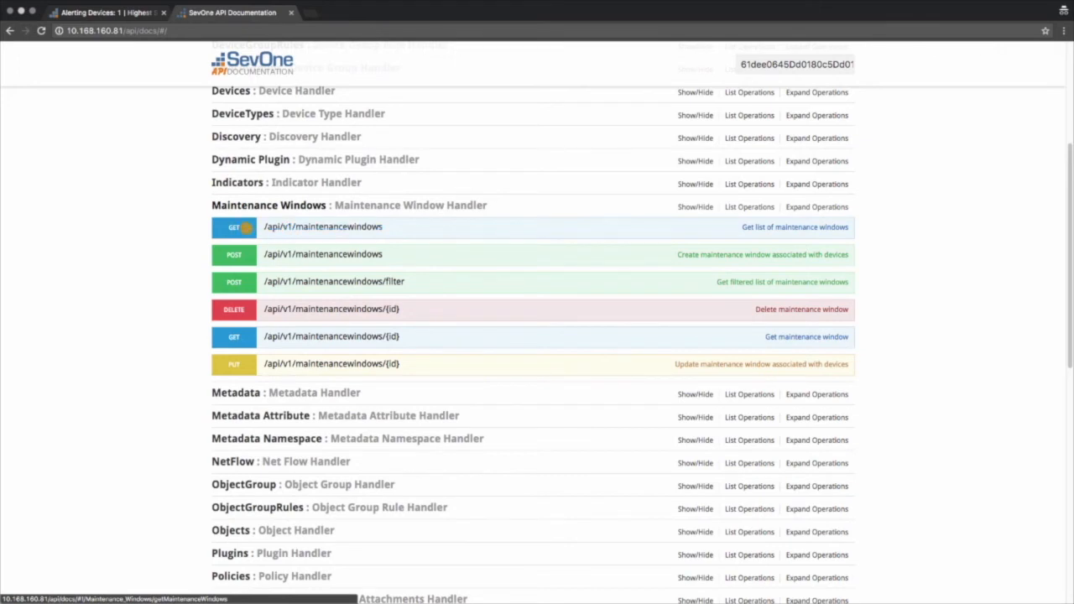
# Expand the operation that lists maintenance windows, send the request and examine the returned windows in the response body
pyautogui.click(243, 226)
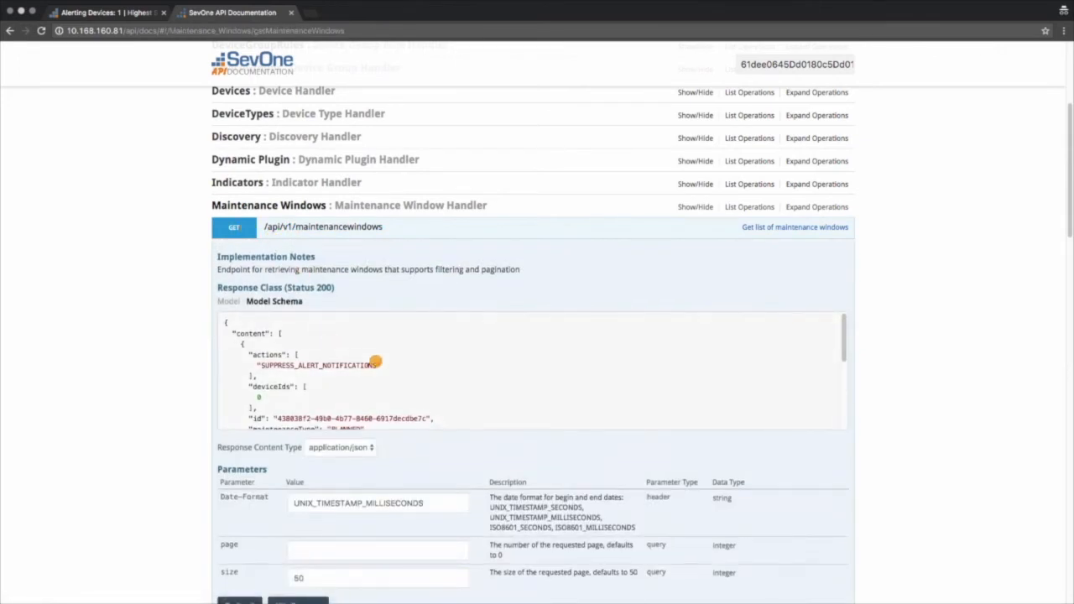
pyautogui.scroll(-5, 375, 362)
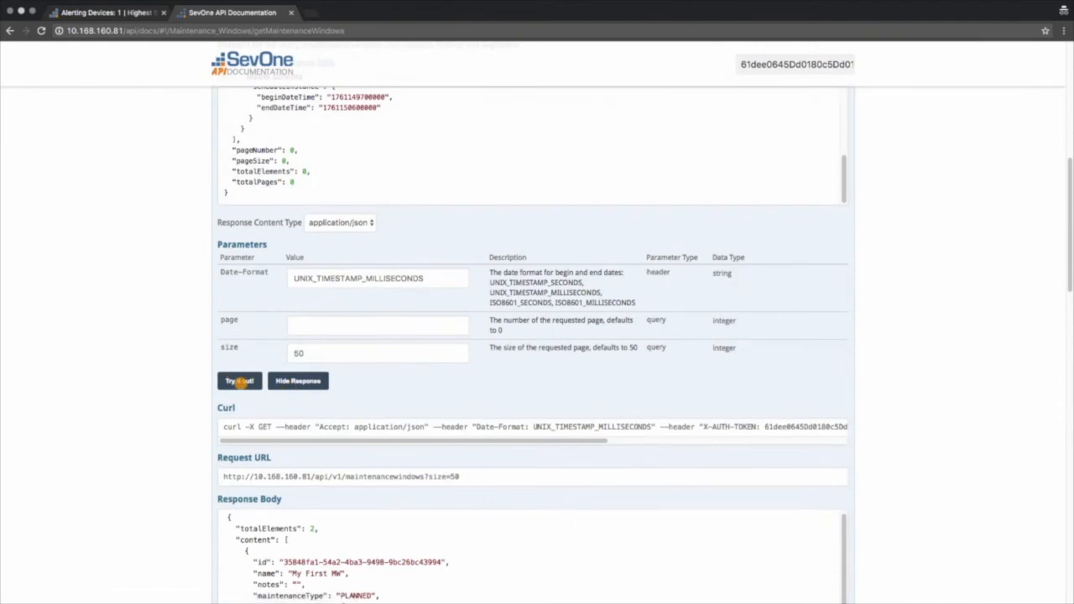
pyautogui.click(239, 380)
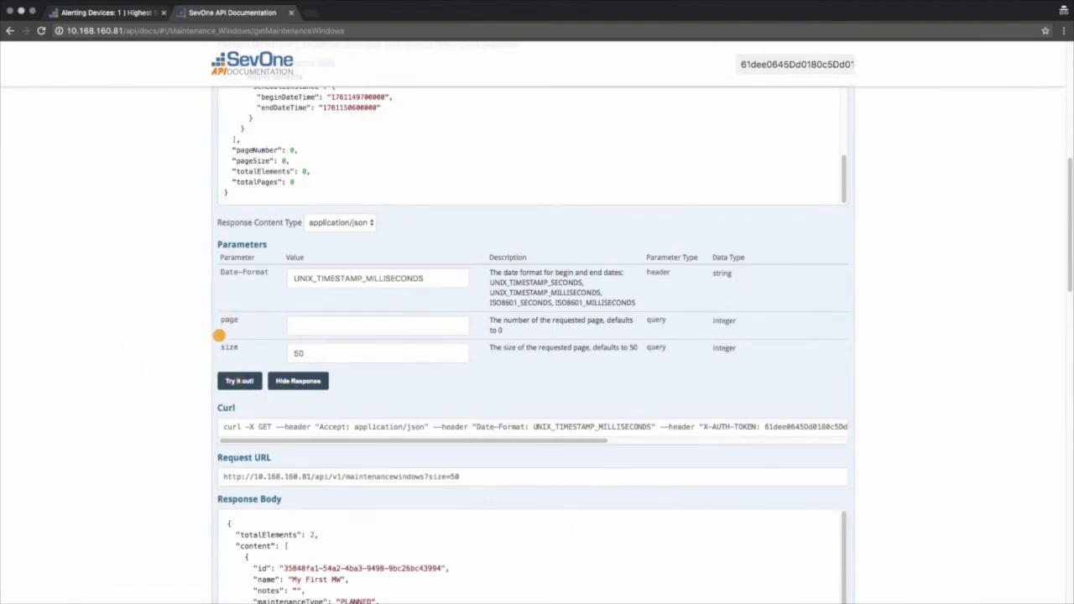
pyautogui.scroll(-10, 557, 378)
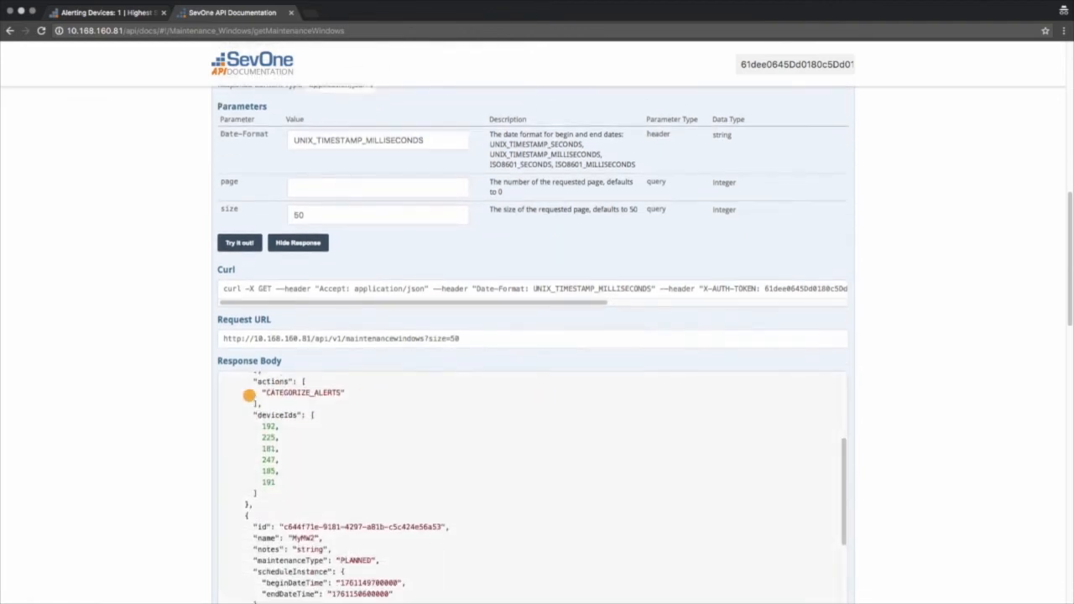
pyautogui.scroll(-2, 183, 449)
pyautogui.scroll(3, 328, 422)
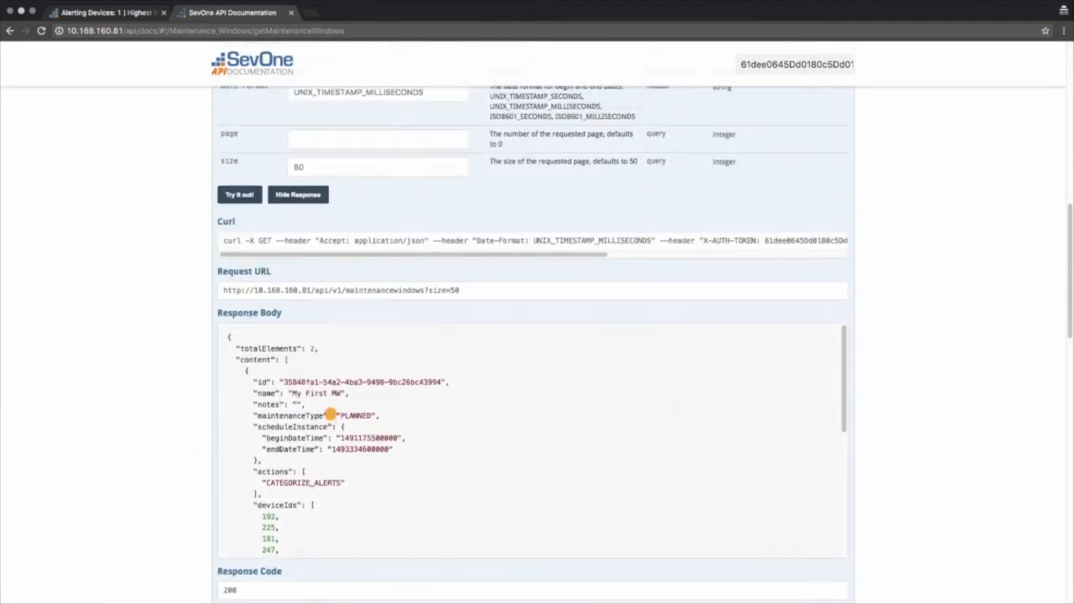
# Copy the ID of the maintenance window My First MW from the response body and collapse the list operation
pyautogui.moveTo(284, 382); pyautogui.dragTo(437, 381)
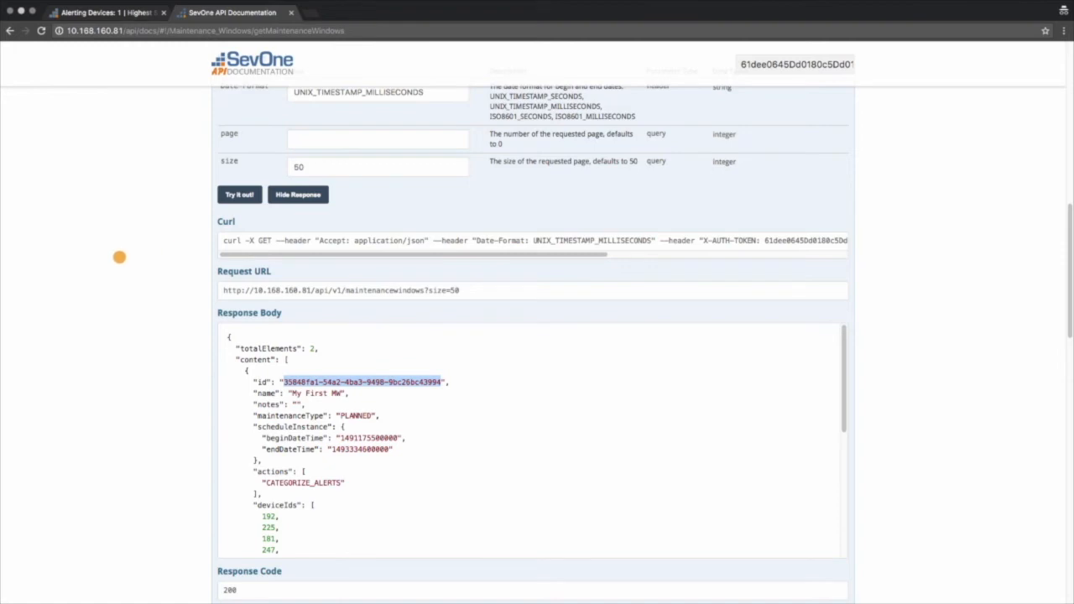
pyautogui.scroll(8, 118, 257)
pyautogui.click(238, 183)
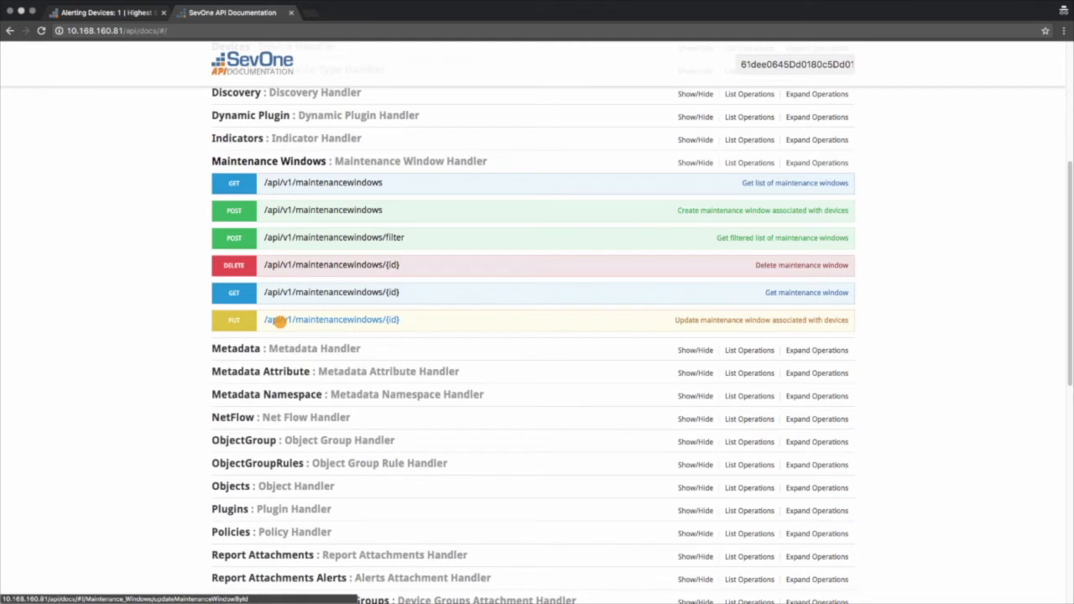
# Expand the operation that updates a maintenance window and paste the copied ID as its required id parameter
pyautogui.click(279, 319)
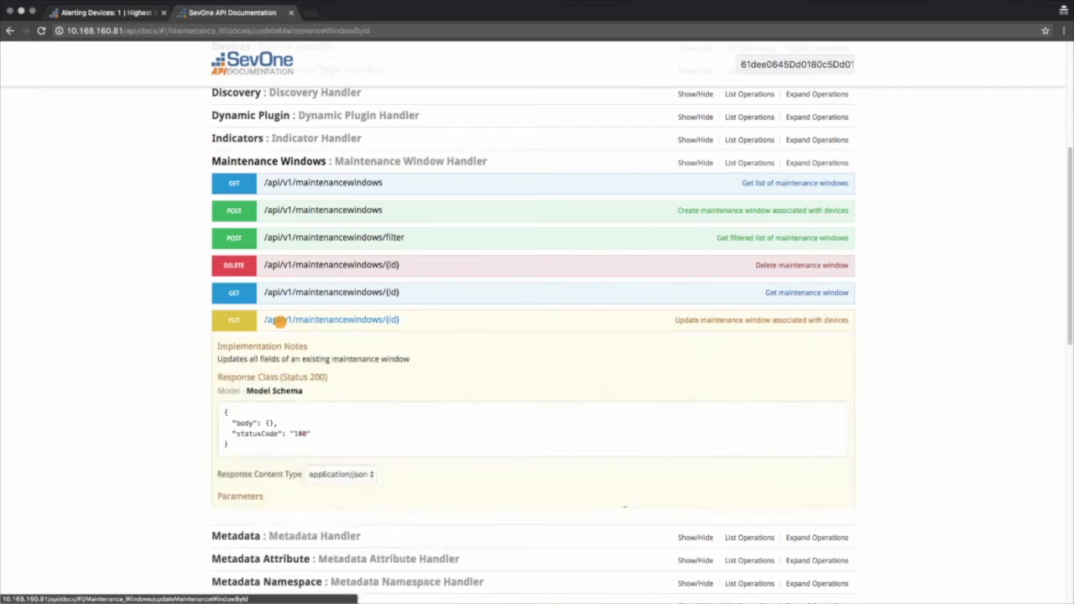
pyautogui.scroll(-6, 183, 392)
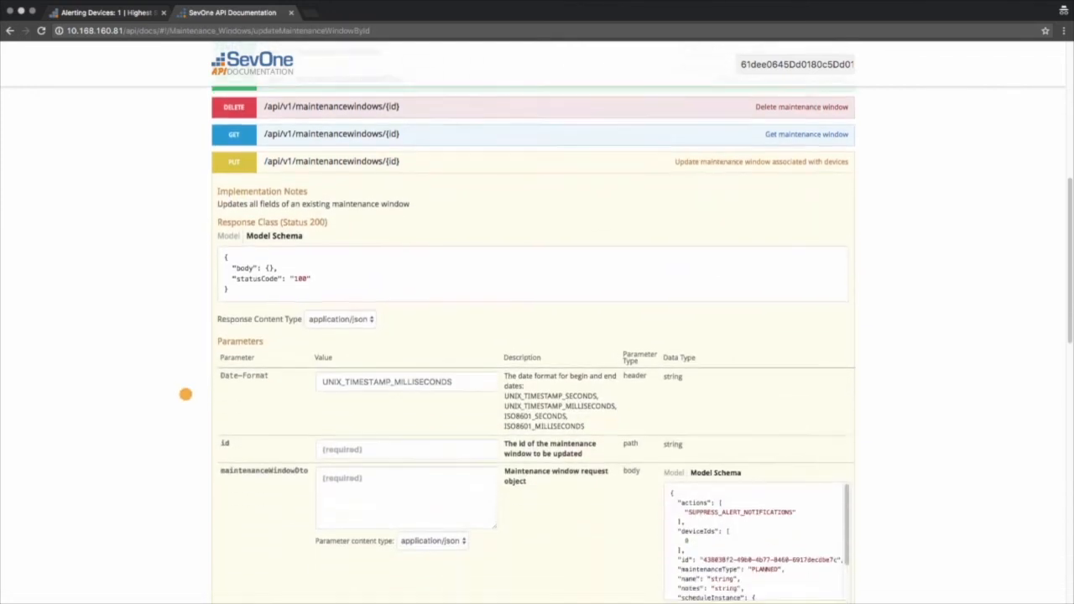
pyautogui.click(362, 344)
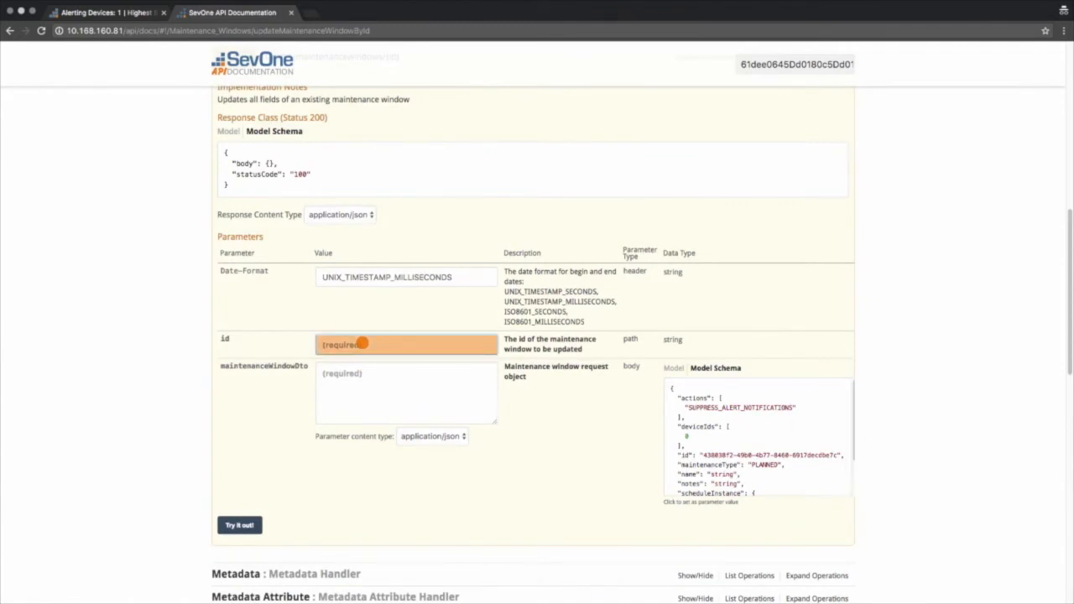
pyautogui.press('super+v')
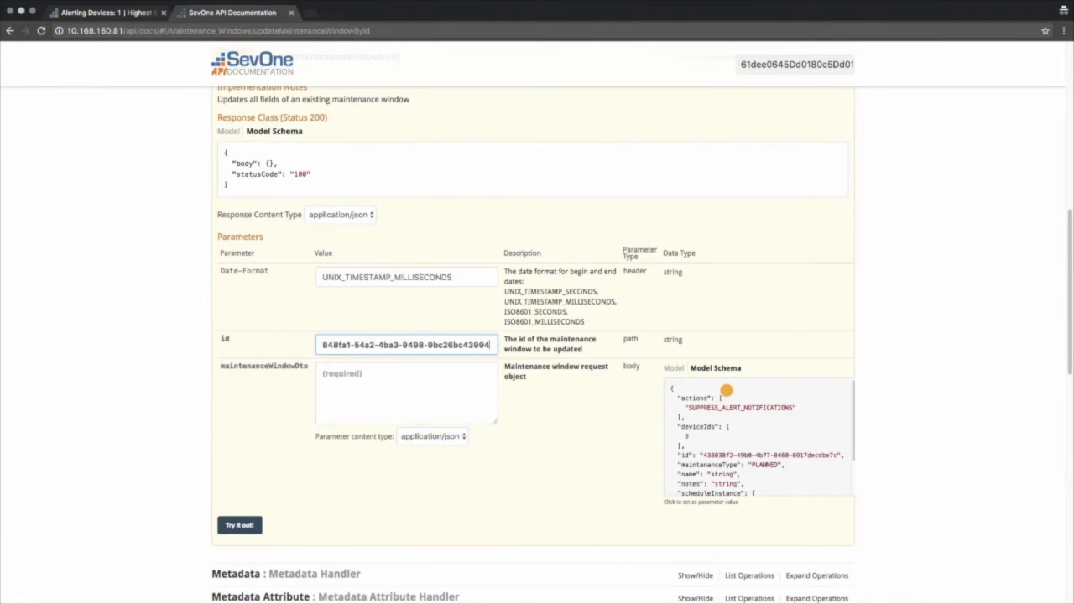
# Fill the maintenanceWindowDto parameter with the sample model schema, leaving the update request unsent, and collapse the update operation
pyautogui.click(725, 389)
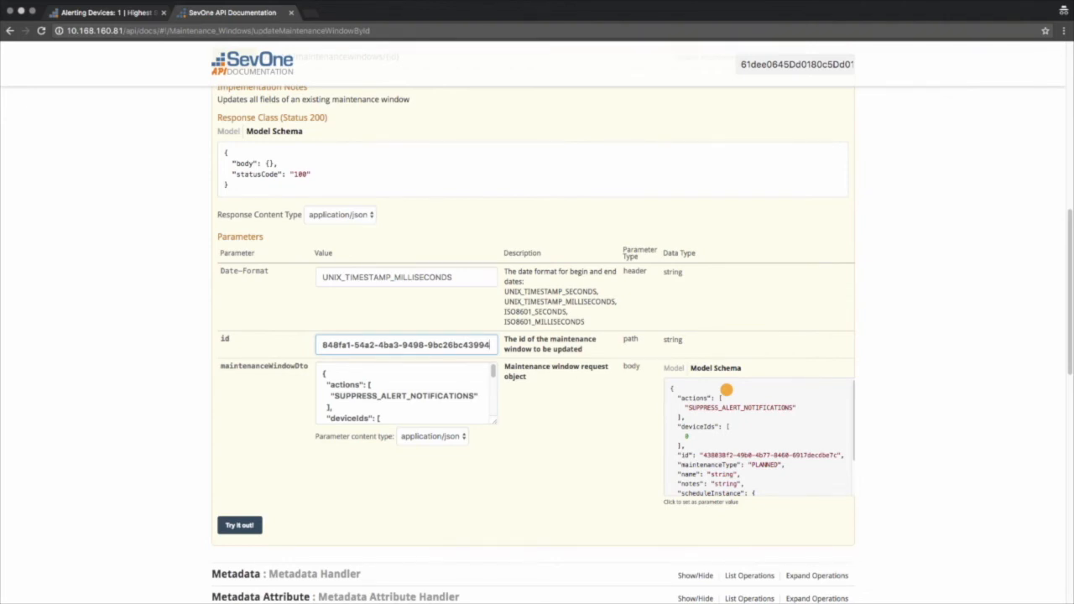
pyautogui.scroll(5, 726, 389)
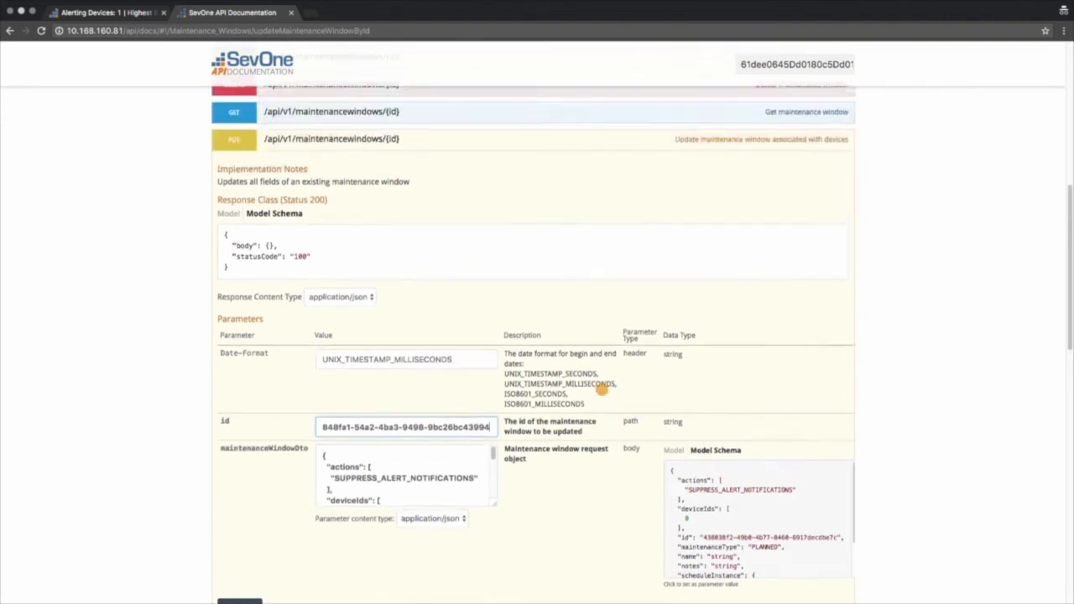
pyautogui.click(230, 352)
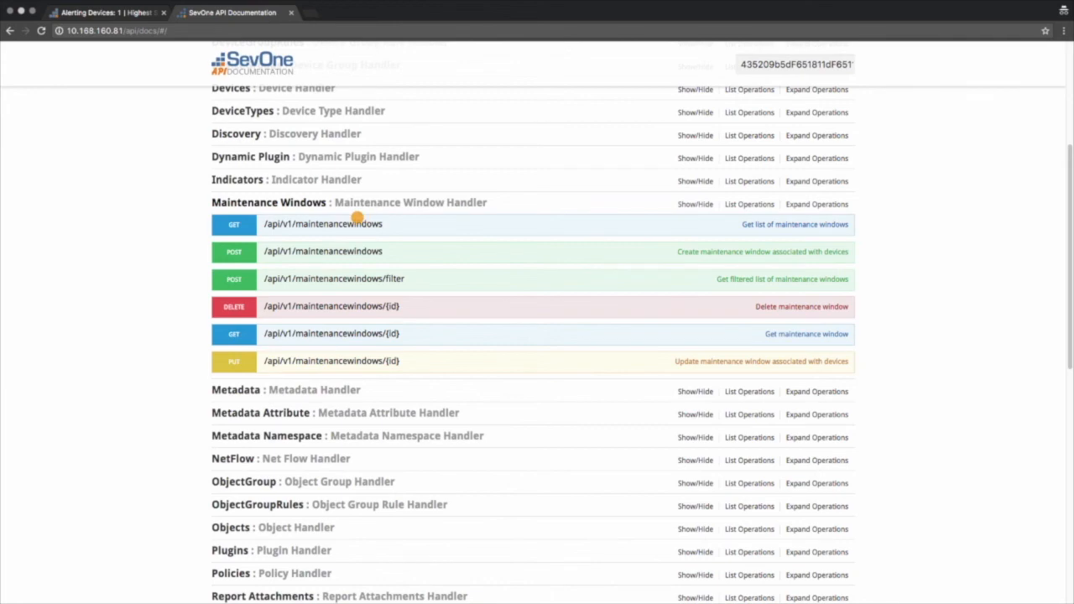
# Reopen the maintenance windows list operation and send its request with a page size of 50
pyautogui.click(297, 221)
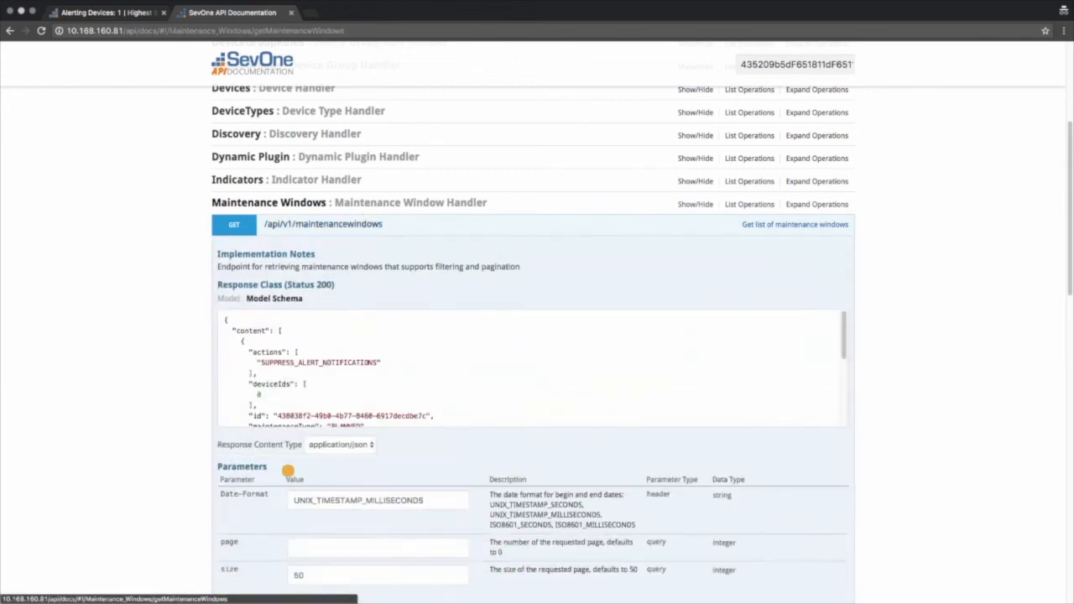
pyautogui.scroll(-5, 193, 489)
pyautogui.click(241, 203)
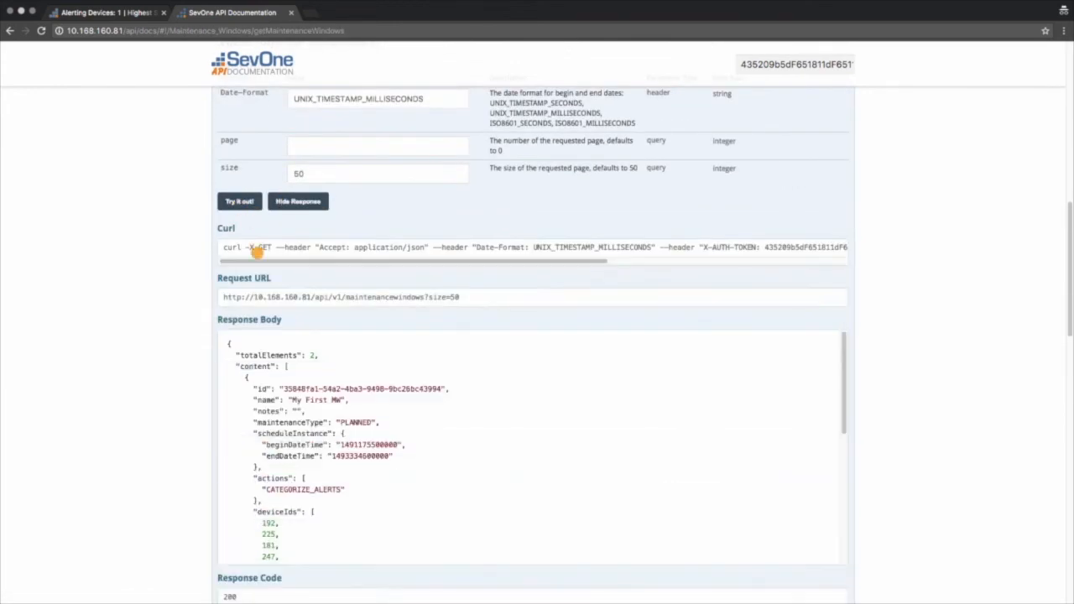
# Find the MyMW2 entry in the response body, copy its ID and collapse the list operation
pyautogui.scroll(-1, 315, 422)
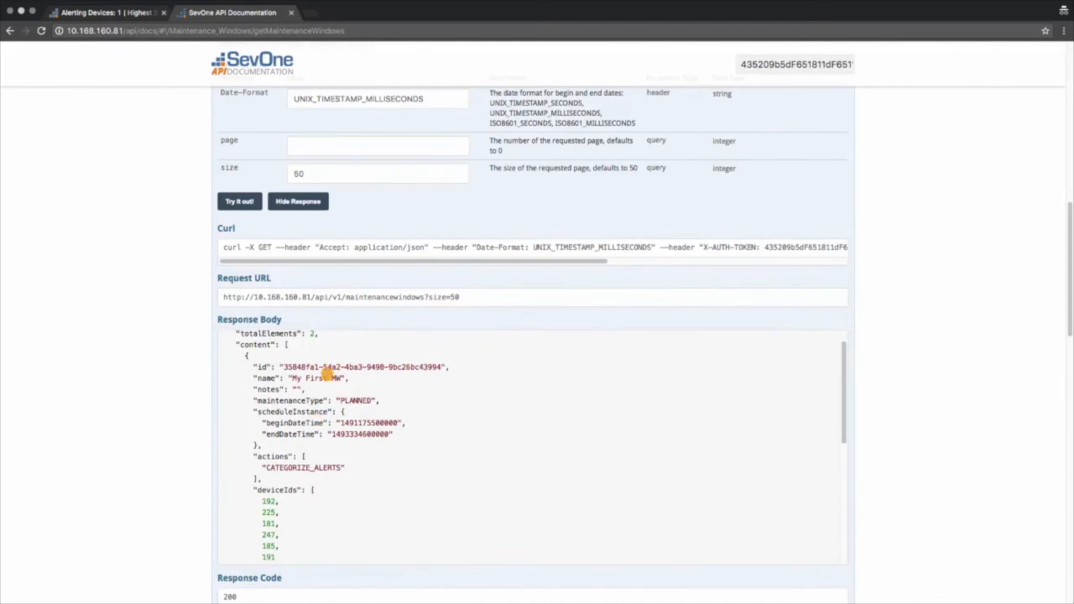
pyautogui.scroll(-3, 324, 407)
pyautogui.scroll(-1, 331, 424)
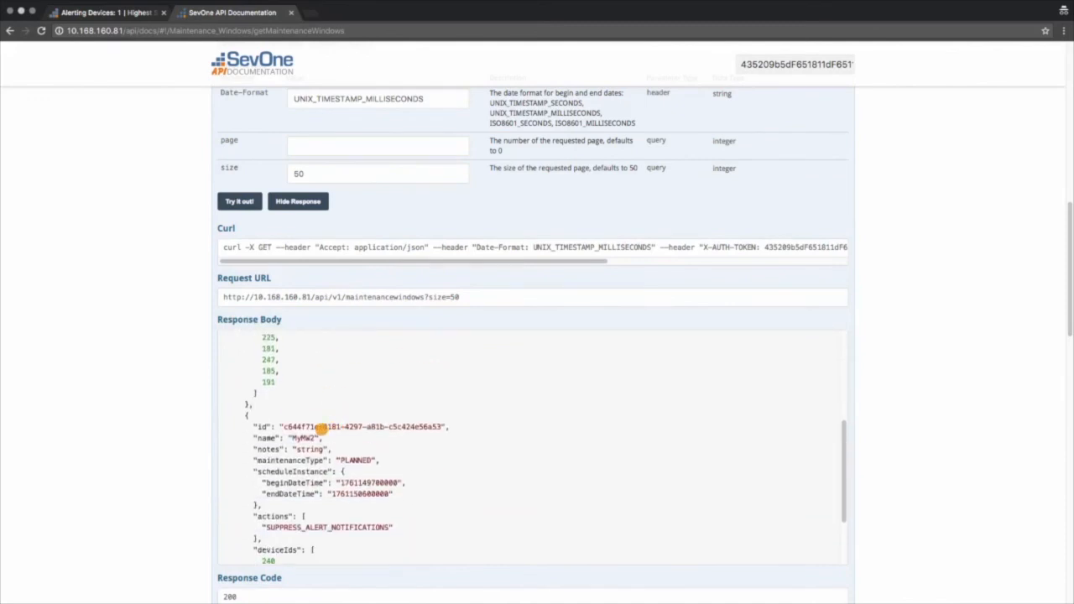
pyautogui.moveTo(284, 426); pyautogui.dragTo(440, 426)
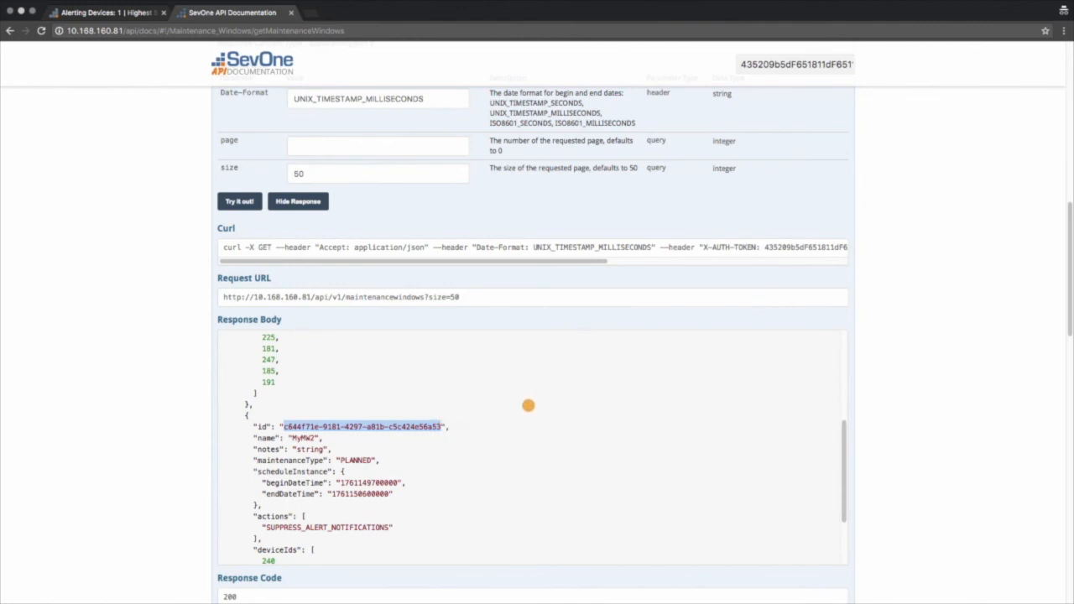
pyautogui.scroll(10, 898, 374)
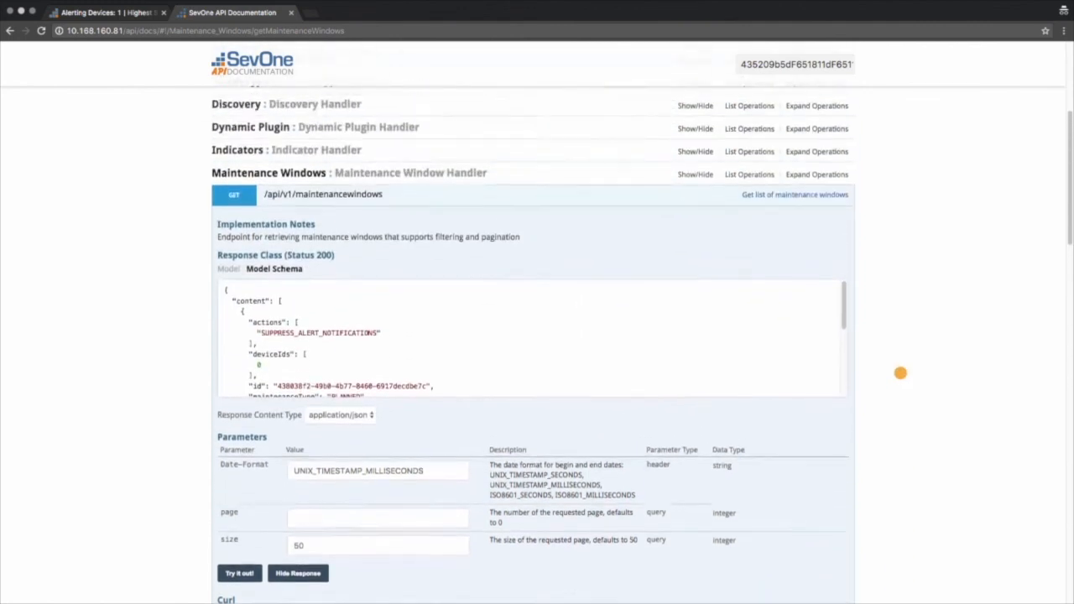
pyautogui.click(327, 241)
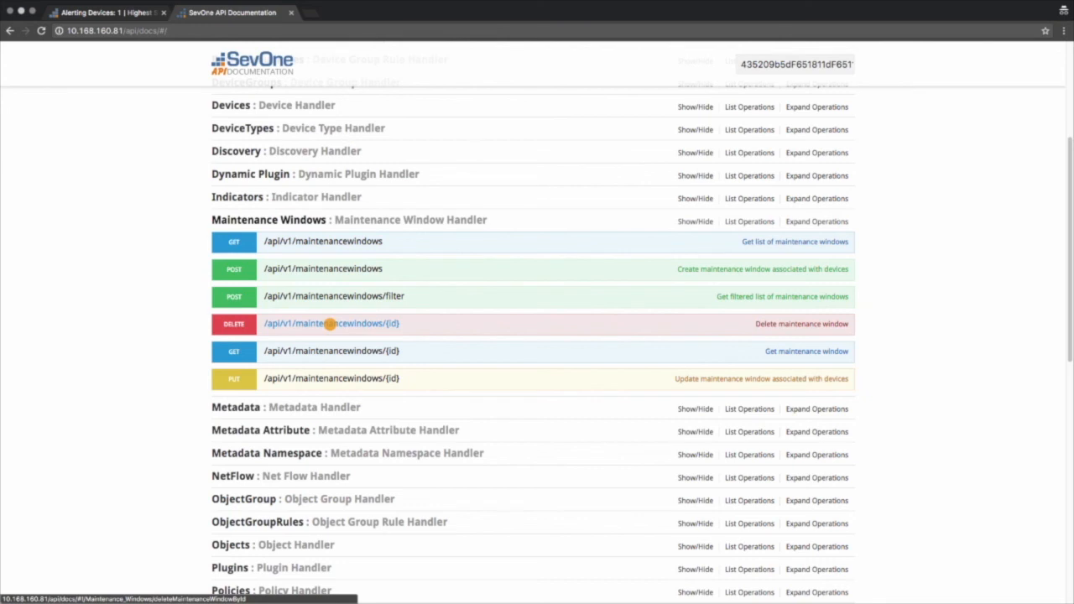
# Expand the operation that deletes a maintenance window and paste the MyMW2 ID as its required id parameter
pyautogui.click(330, 324)
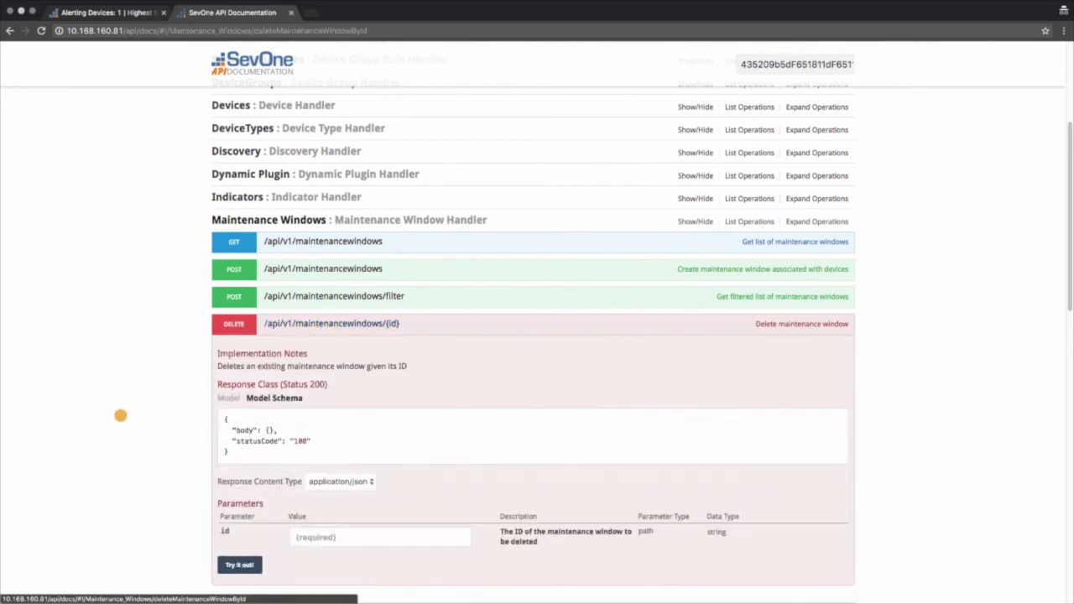
pyautogui.scroll(-1, 127, 422)
pyautogui.scroll(2, 128, 423)
pyautogui.scroll(-3, 249, 496)
pyautogui.click(312, 429)
pyautogui.write('8466ff1e-9181-4297-a81b-c5c424e56a53')
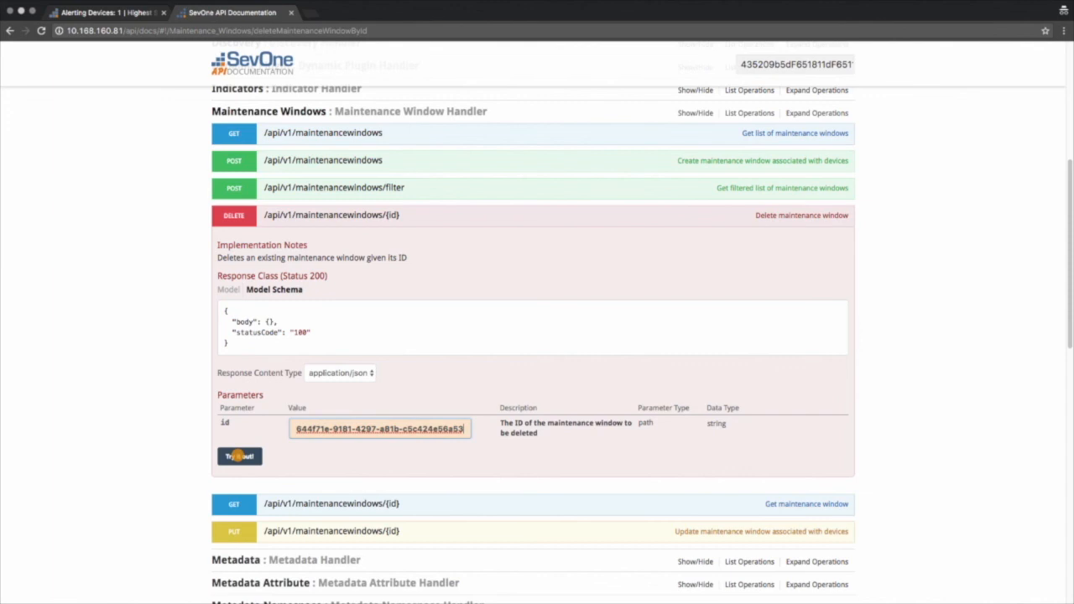
# Send the delete request for MyMW2 and review its response code and headers
pyautogui.click(240, 455)
pyautogui.scroll(-3, 173, 516)
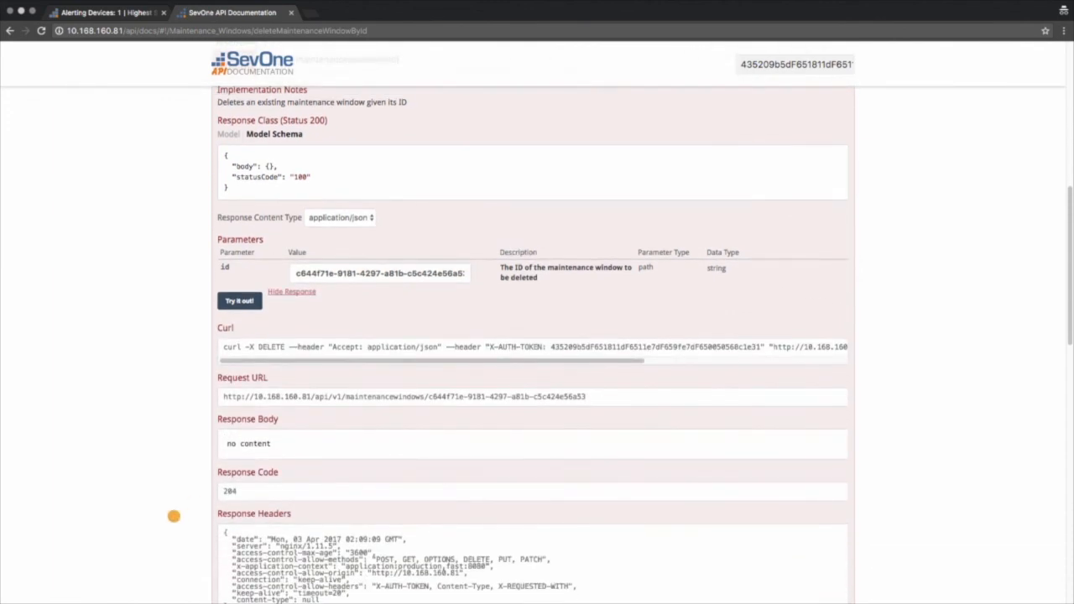
pyautogui.scroll(-2, 174, 516)
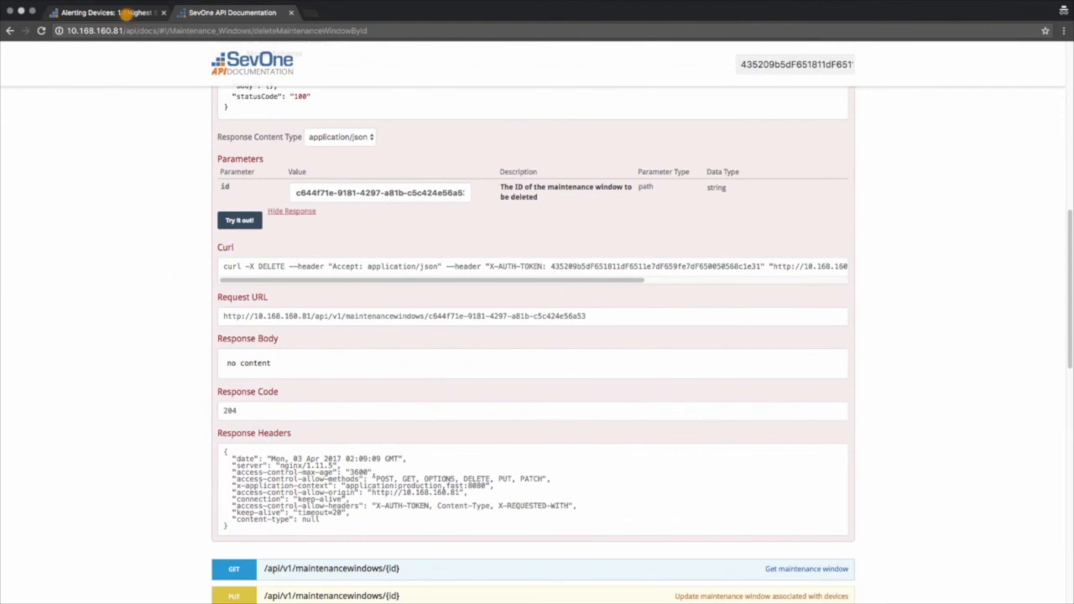
# Switch to the SevOne web interface and refresh the Maintenance Window Manager to check the deletion of MyMW2
pyautogui.click(127, 14)
pyautogui.click(1030, 49)
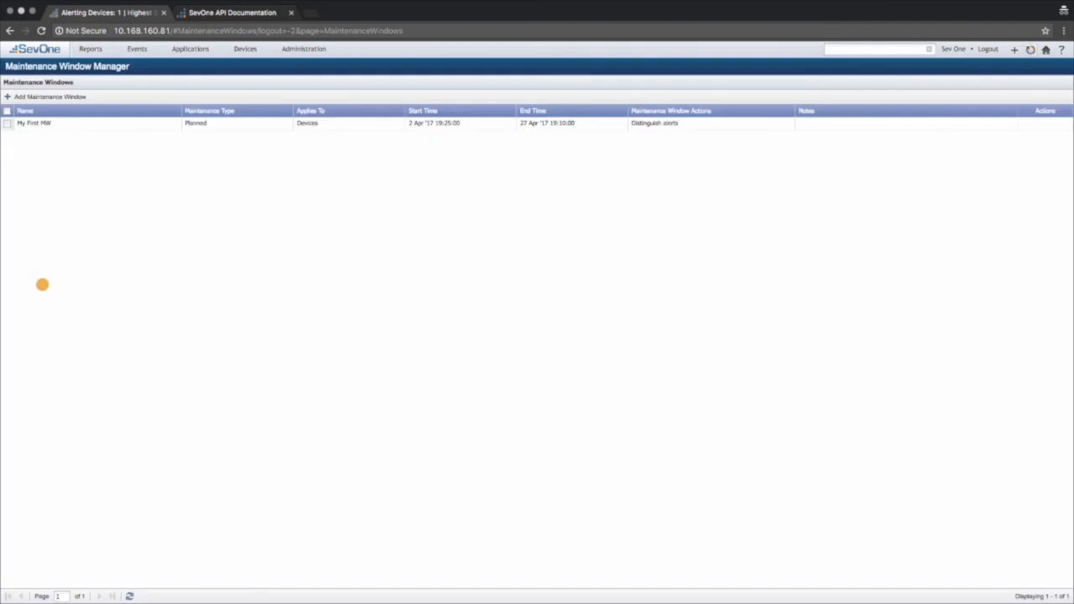